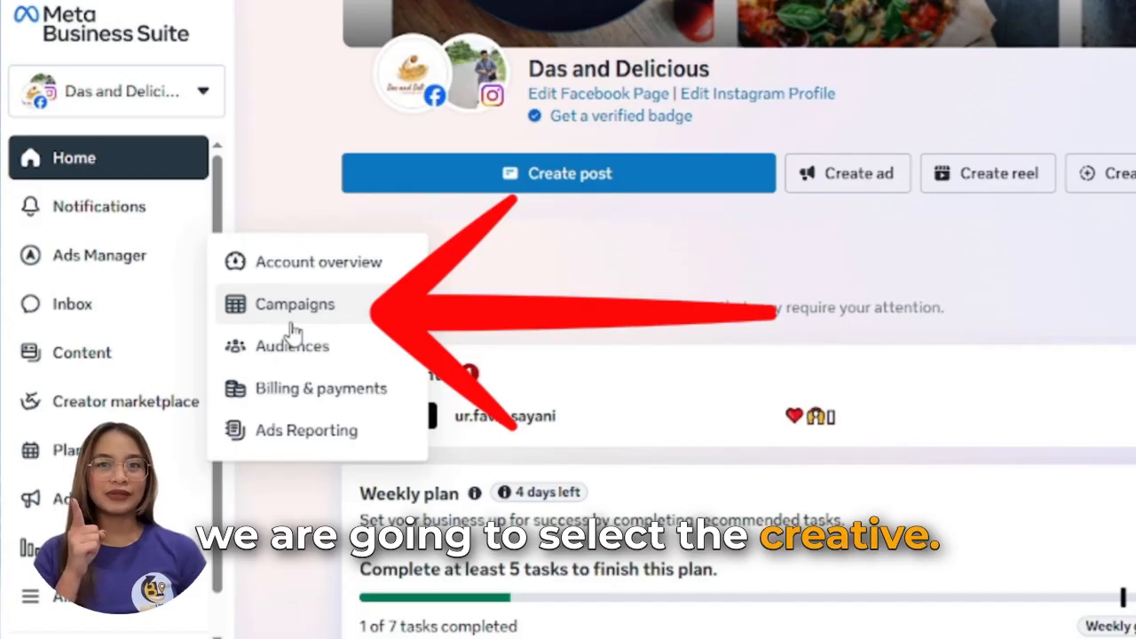
- Open the campaigns list in Ads Manager and create a new auction campaign with the Awareness objective
{"action": "left_click", "coordinate": [293, 324]}
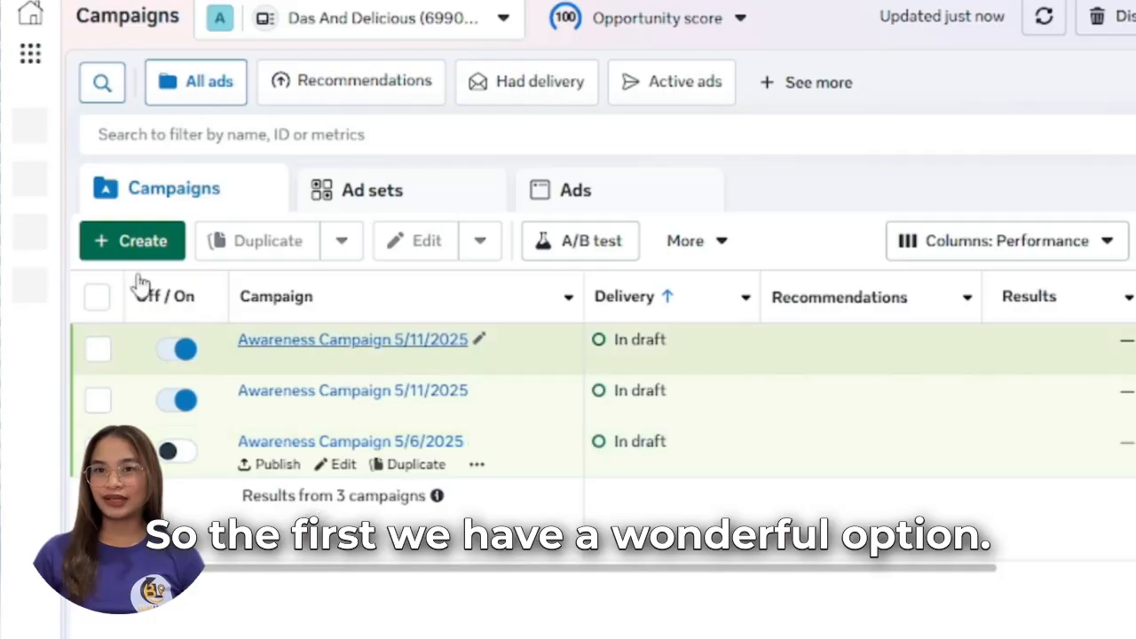
{"action": "left_click", "coordinate": [138, 239]}
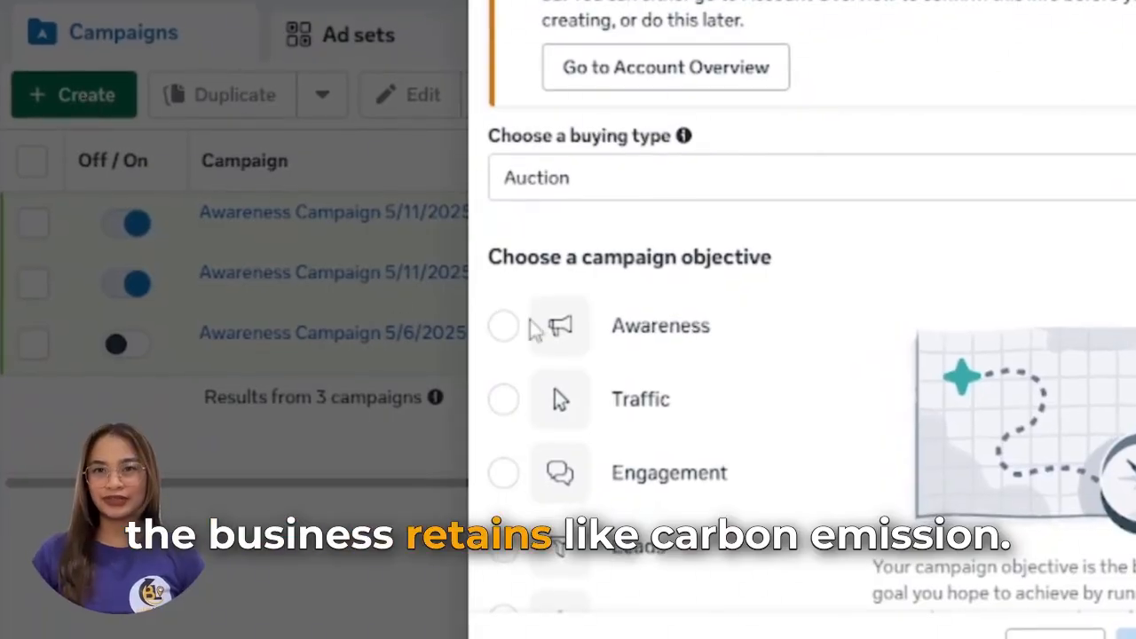
{"action": "scroll", "coordinate": [548, 332], "scroll_direction": "down", "scroll_amount": 4}
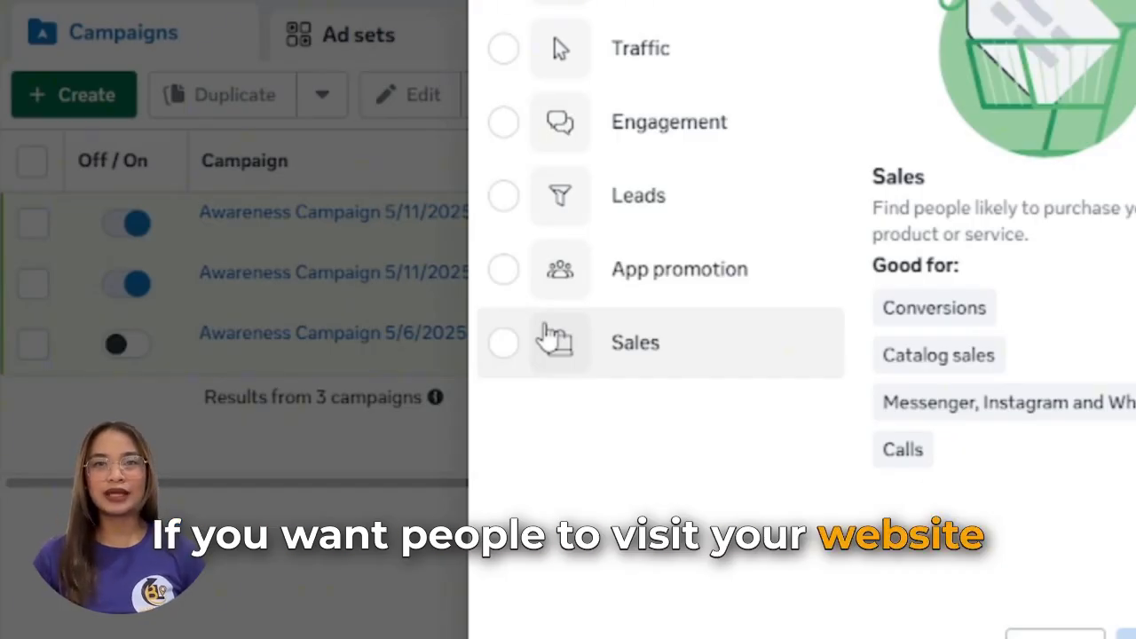
{"action": "scroll", "coordinate": [598, 337], "scroll_direction": "up", "scroll_amount": 4}
{"action": "scroll", "coordinate": [601, 336], "scroll_direction": "down", "scroll_amount": 3}
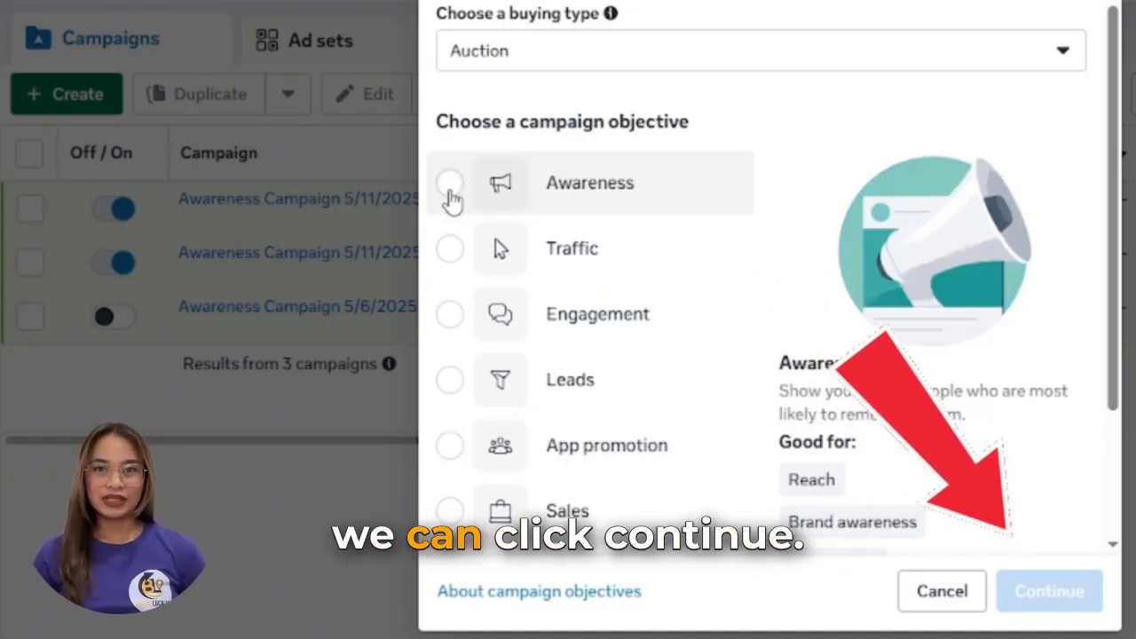
{"action": "left_click", "coordinate": [453, 195]}
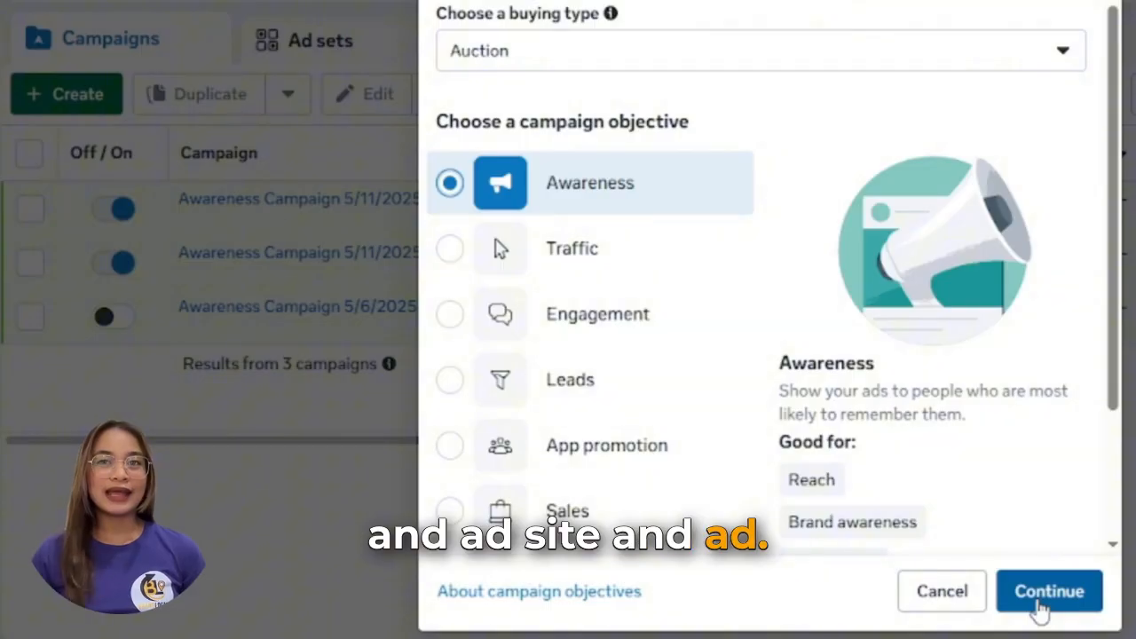
{"action": "left_click", "coordinate": [1047, 591]}
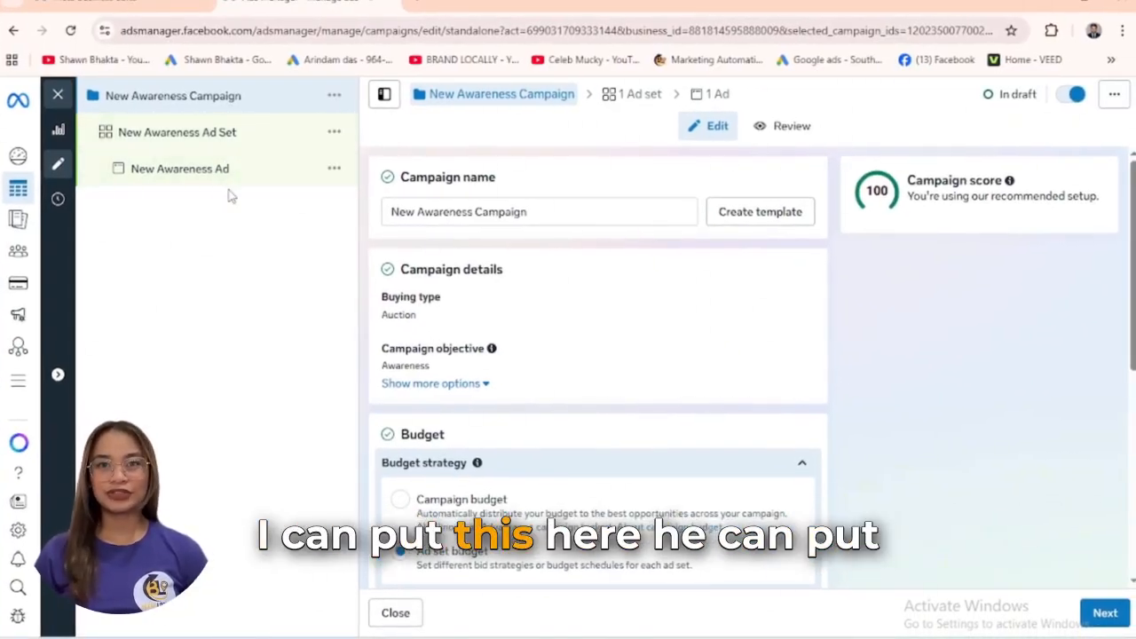
- Rename the campaign as Awareness Campaign 5/11/2025
{"action": "left_click", "coordinate": [416, 211]}
{"action": "key", "text": "BackSpace"}
{"action": "key", "text": "BackSpace"}
{"action": "key", "text": "BackSpace"}
{"action": "key", "text": "BackSpace"}
{"action": "left_click", "coordinate": [543, 213]}
{"action": "type", "text": "5"}
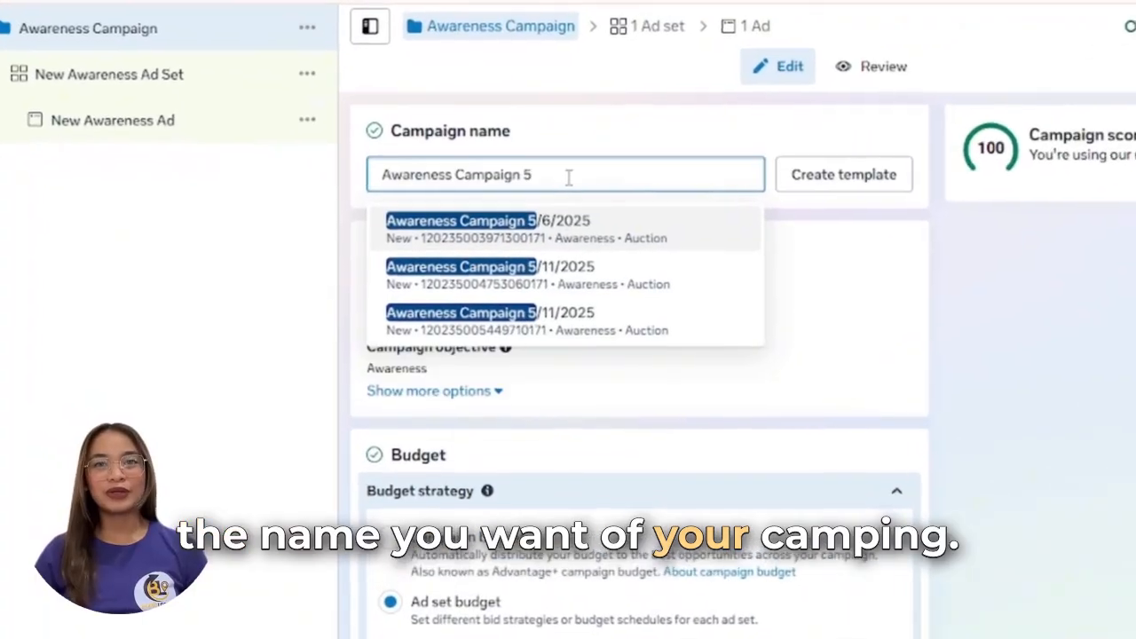
{"action": "type", "text": "/11/2025"}
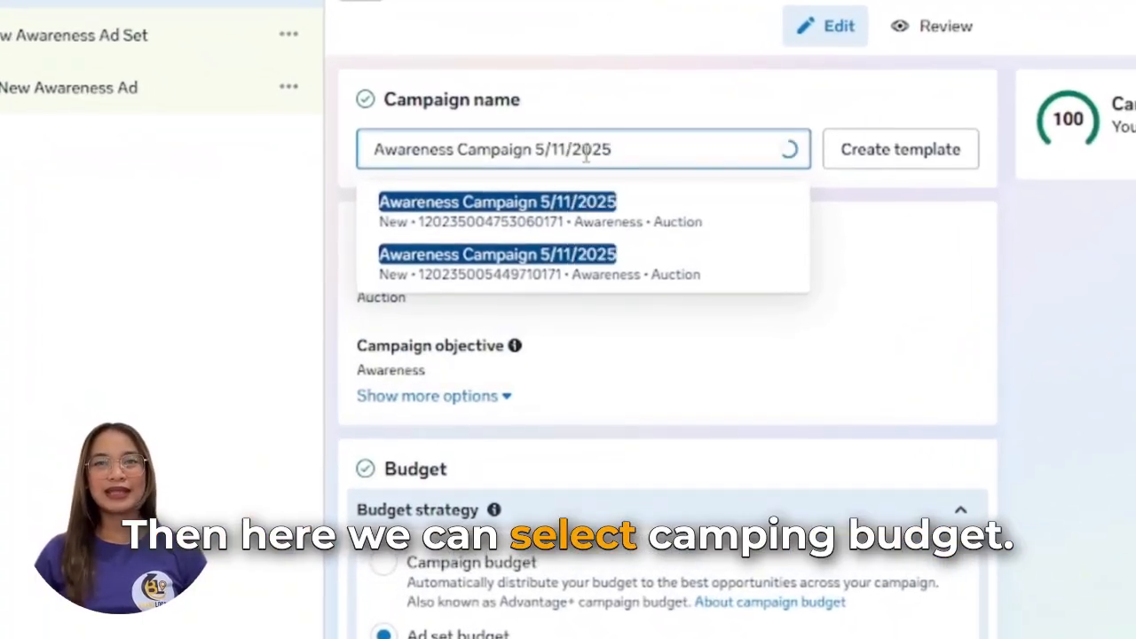
- Set the budget strategy to Campaign budget, keep the Daily budget type, and continue to the ad set
{"action": "scroll", "coordinate": [736, 414], "scroll_direction": "down", "scroll_amount": 4}
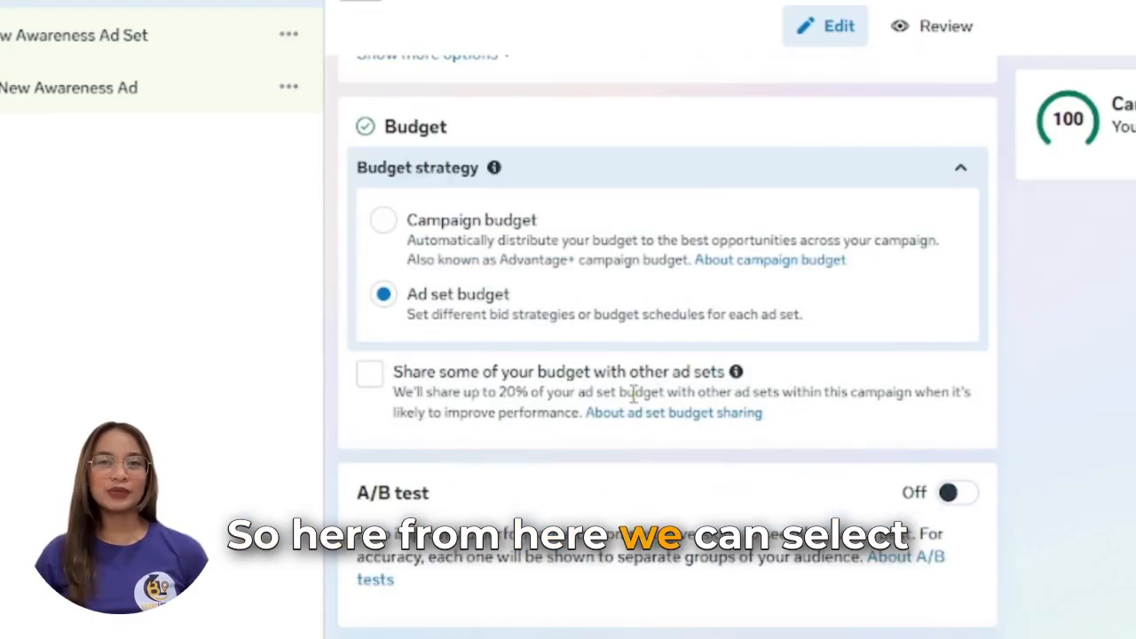
{"action": "left_click", "coordinate": [384, 221]}
{"action": "scroll", "coordinate": [443, 336], "scroll_direction": "down", "scroll_amount": 1}
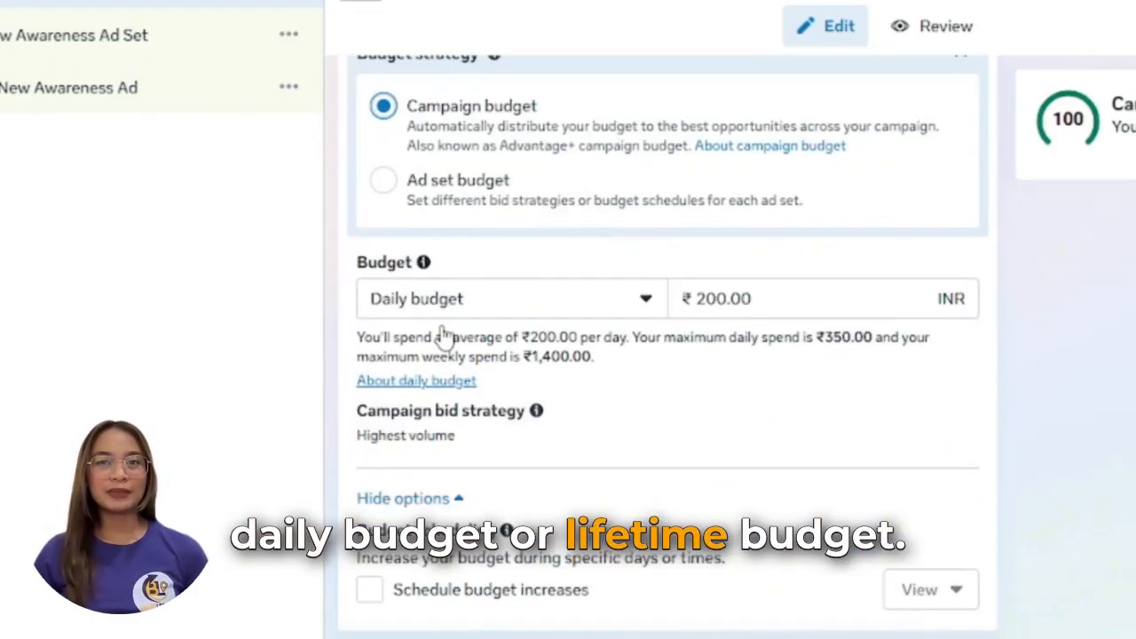
{"action": "left_click", "coordinate": [645, 299]}
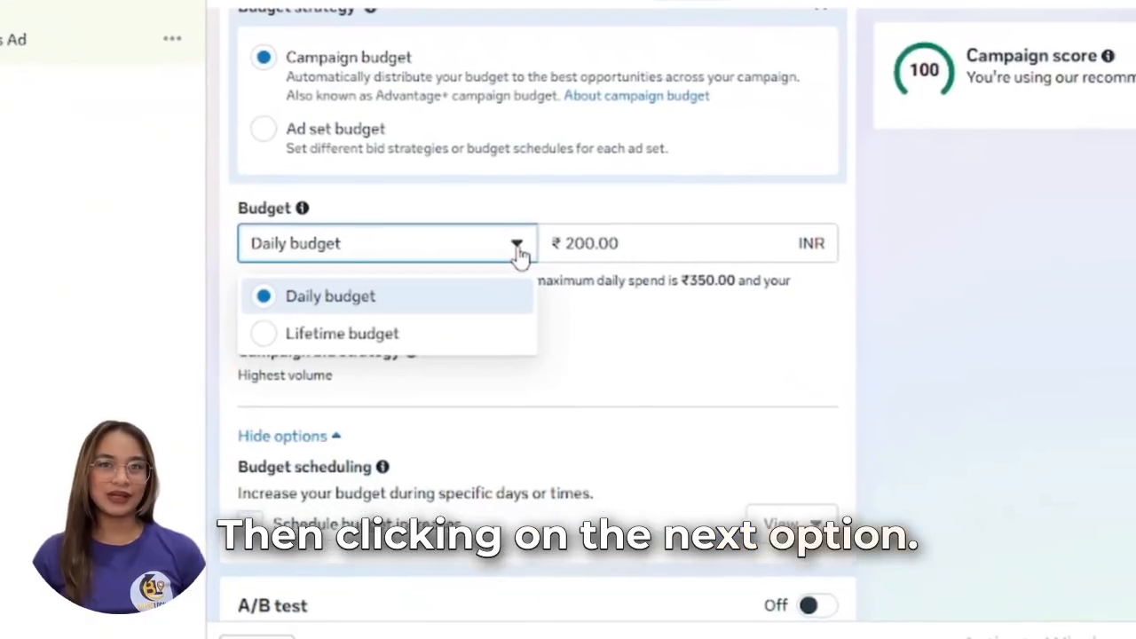
{"action": "left_click", "coordinate": [645, 298]}
{"action": "scroll", "coordinate": [465, 231], "scroll_direction": "down", "scroll_amount": 5}
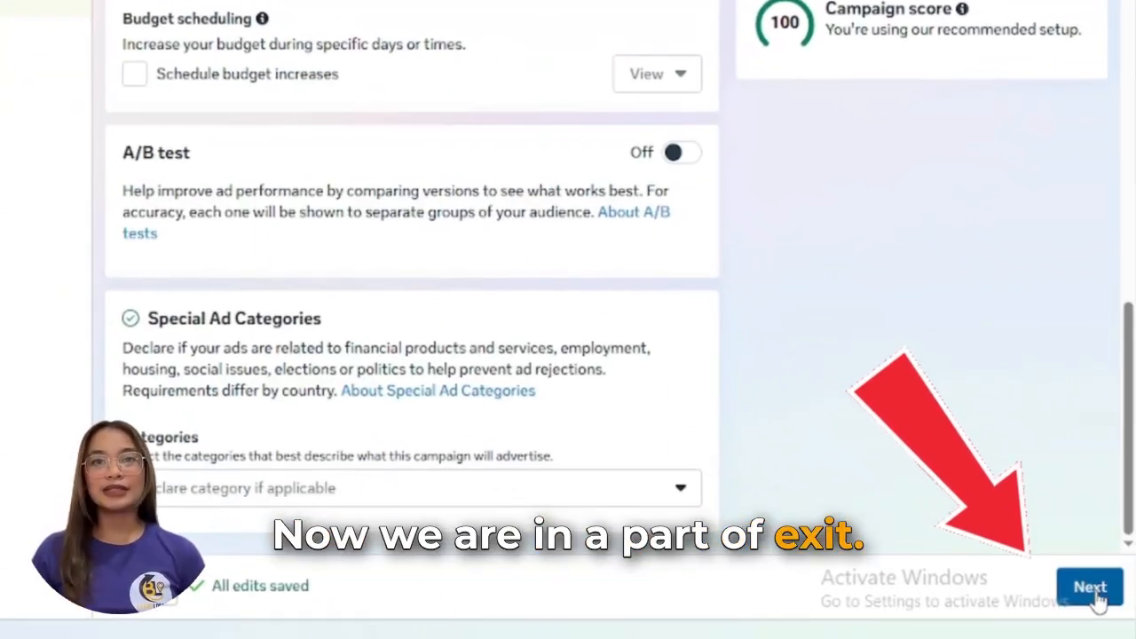
{"action": "left_click", "coordinate": [1096, 588]}
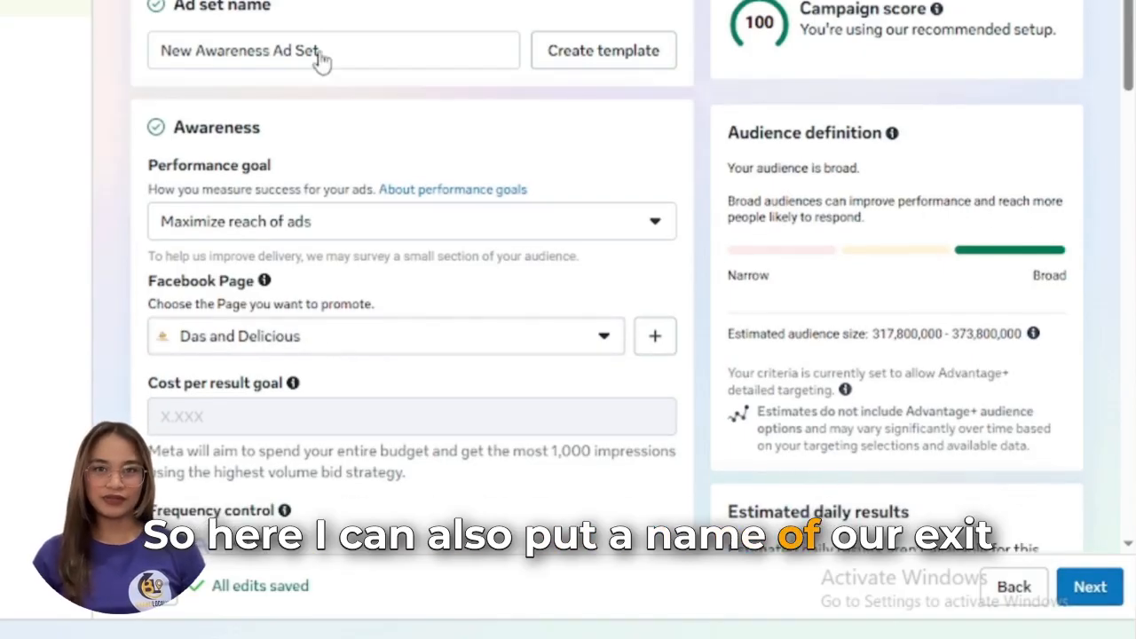
- Rename the ad set as Awareness Ad Set 5/11/2025
{"action": "left_click", "coordinate": [191, 50]}
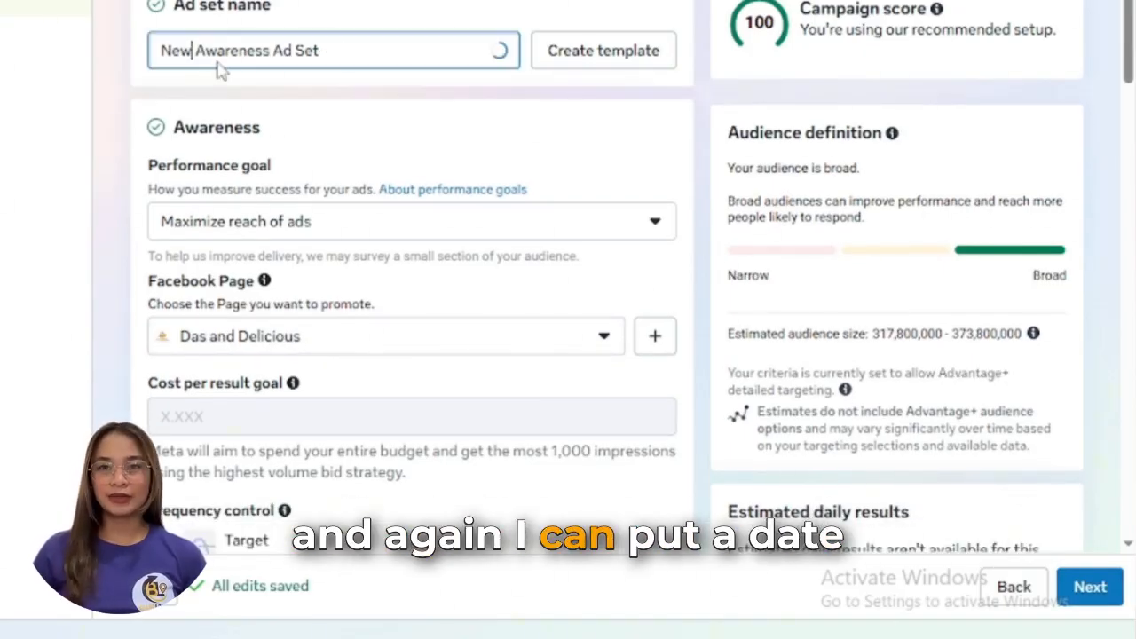
{"action": "key", "text": "BackSpace"}
{"action": "key", "text": "BackSpace"}
{"action": "key", "text": "BackSpace"}
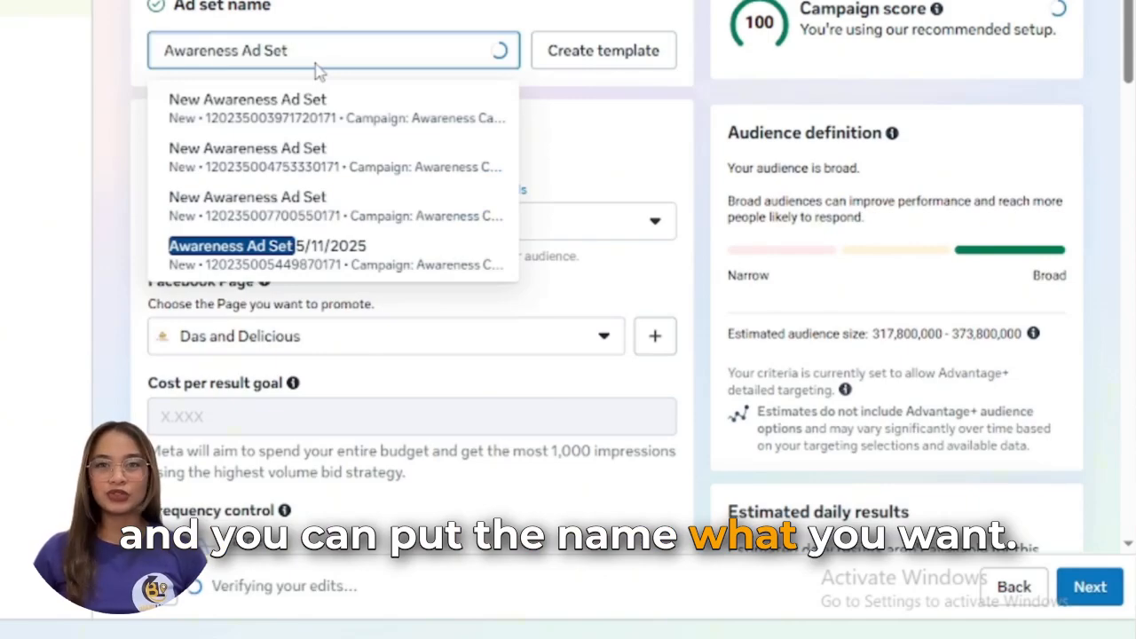
{"action": "type", "text": "5/11/2025"}
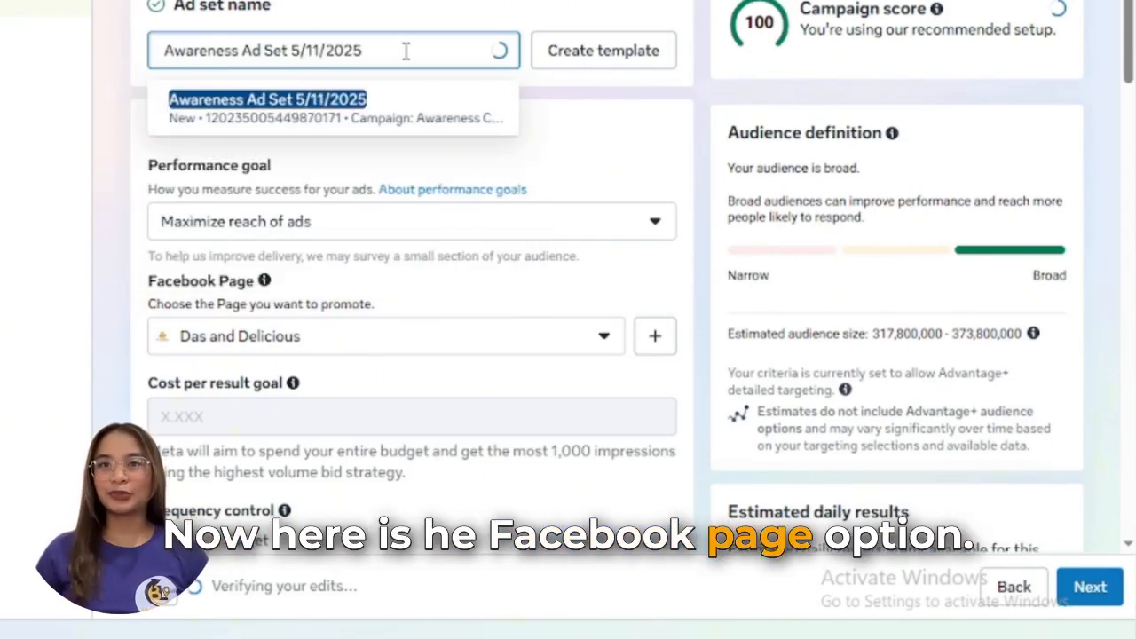
- Check which Facebook Pages are available to promote in the ad set
{"action": "scroll", "coordinate": [414, 406], "scroll_direction": "down", "scroll_amount": 1}
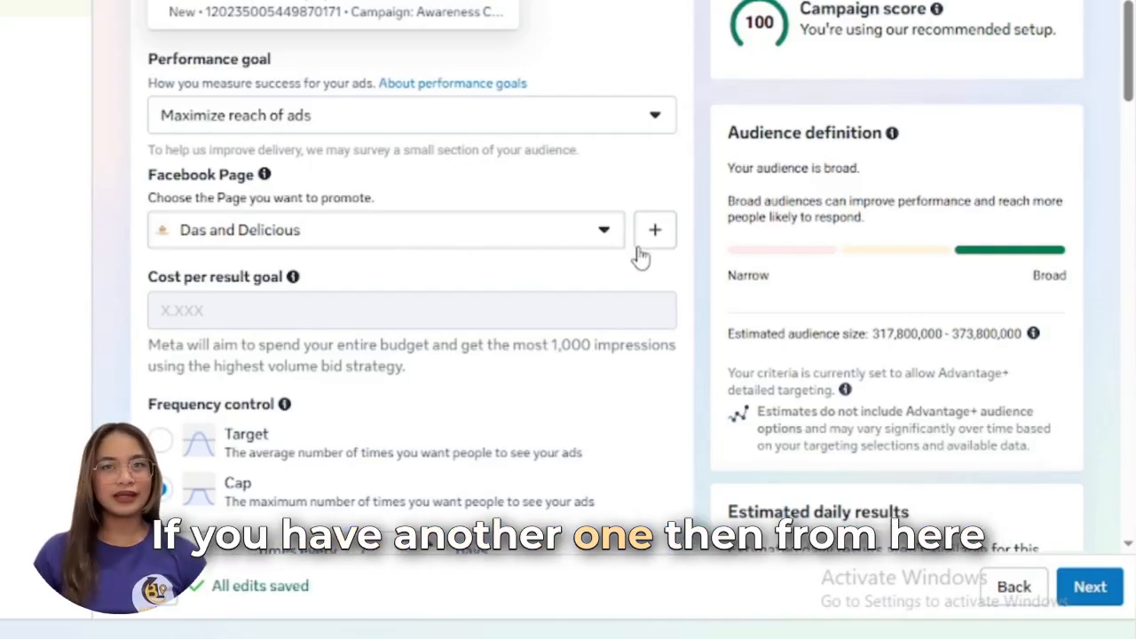
{"action": "left_click", "coordinate": [606, 233]}
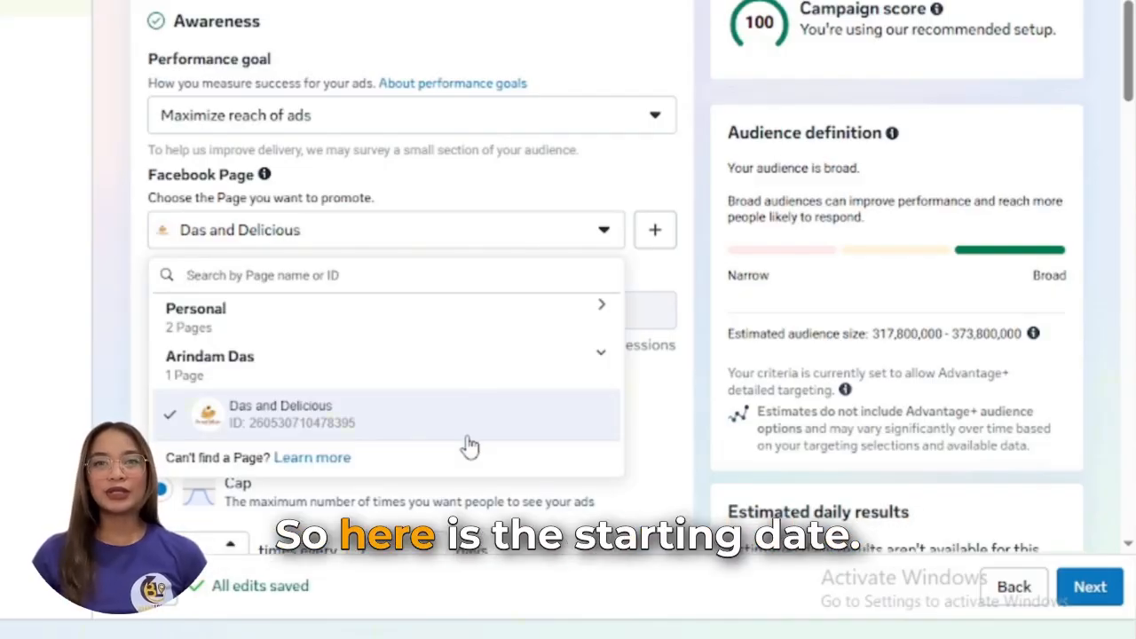
- Enable an end date for the ad set's schedule and set it to November 12, 2025
{"action": "scroll", "coordinate": [466, 399], "scroll_direction": "down", "scroll_amount": 10}
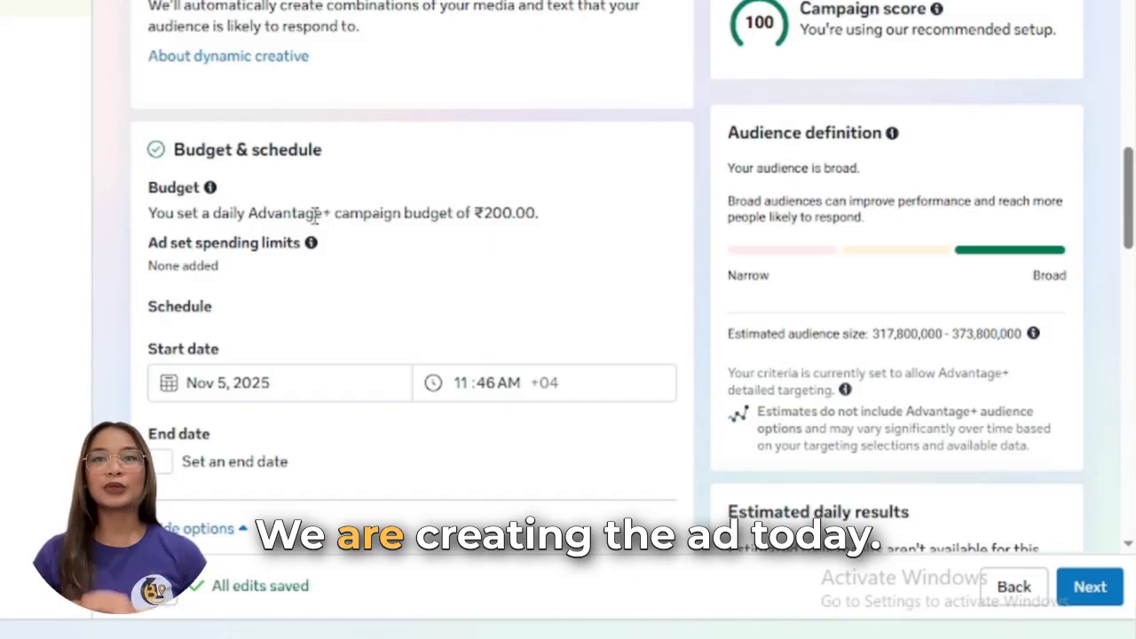
{"action": "scroll", "coordinate": [295, 182], "scroll_direction": "down", "scroll_amount": 1}
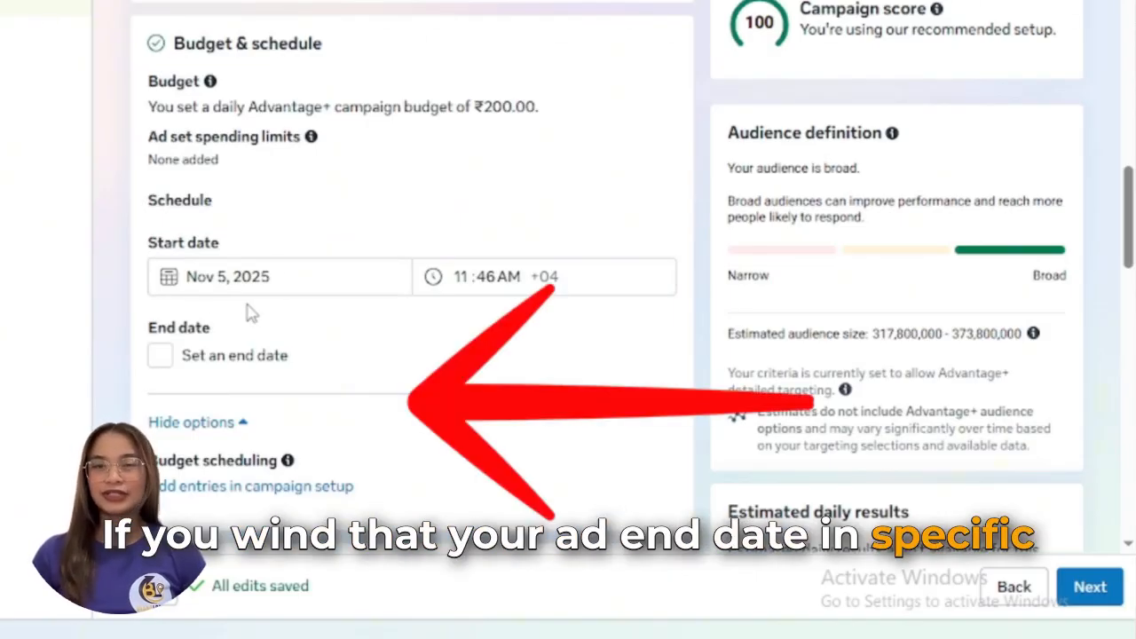
{"action": "left_click", "coordinate": [159, 359]}
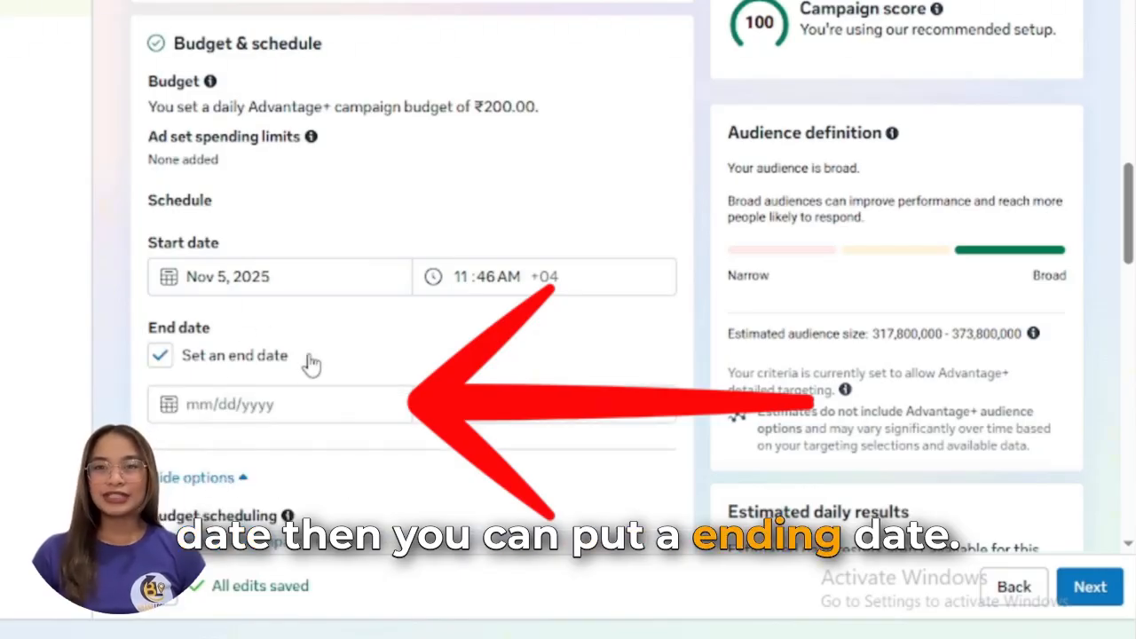
{"action": "left_click", "coordinate": [301, 404]}
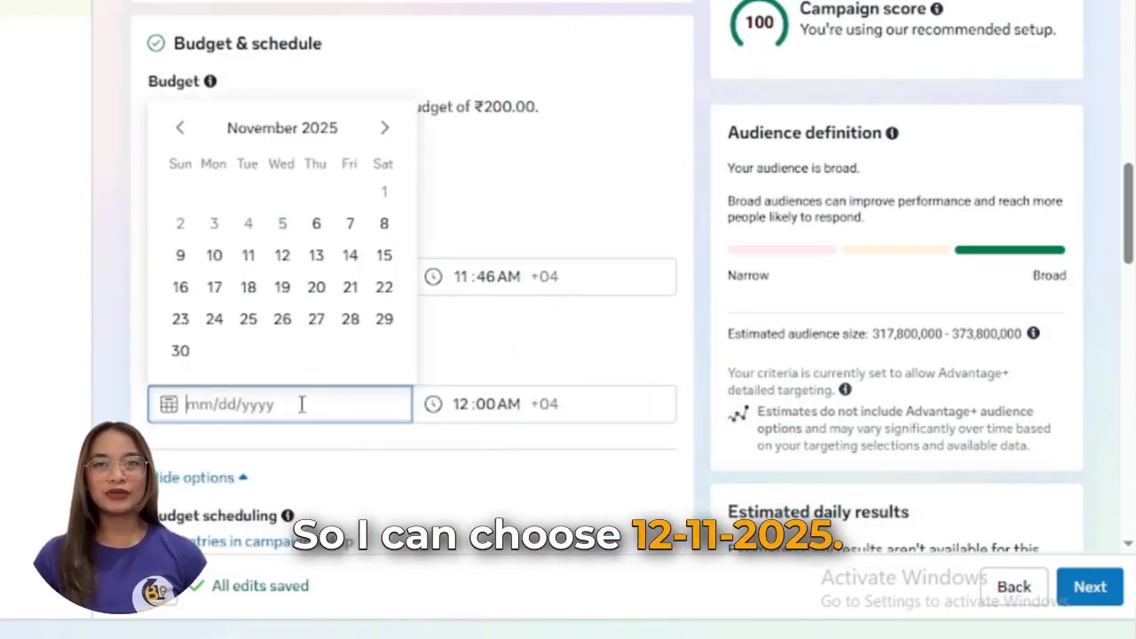
{"action": "left_click", "coordinate": [282, 259]}
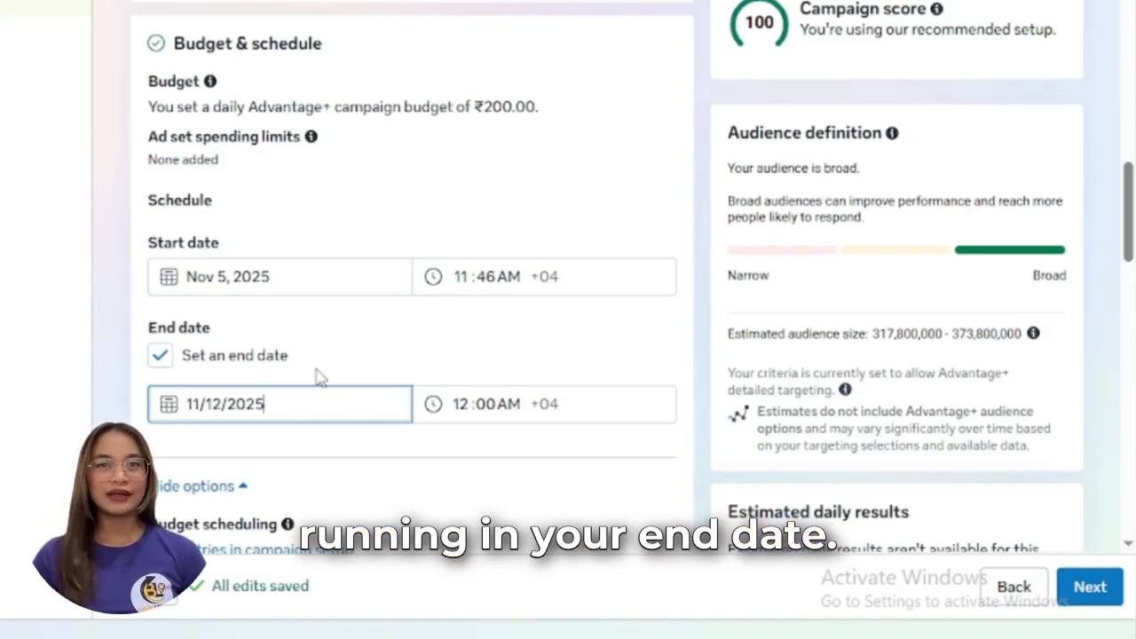
- Expand the Advantage+ audience suggestions and browse the detailed targeting categories for demographics, interests and behaviors
{"action": "scroll", "coordinate": [367, 322], "scroll_direction": "down", "scroll_amount": 10}
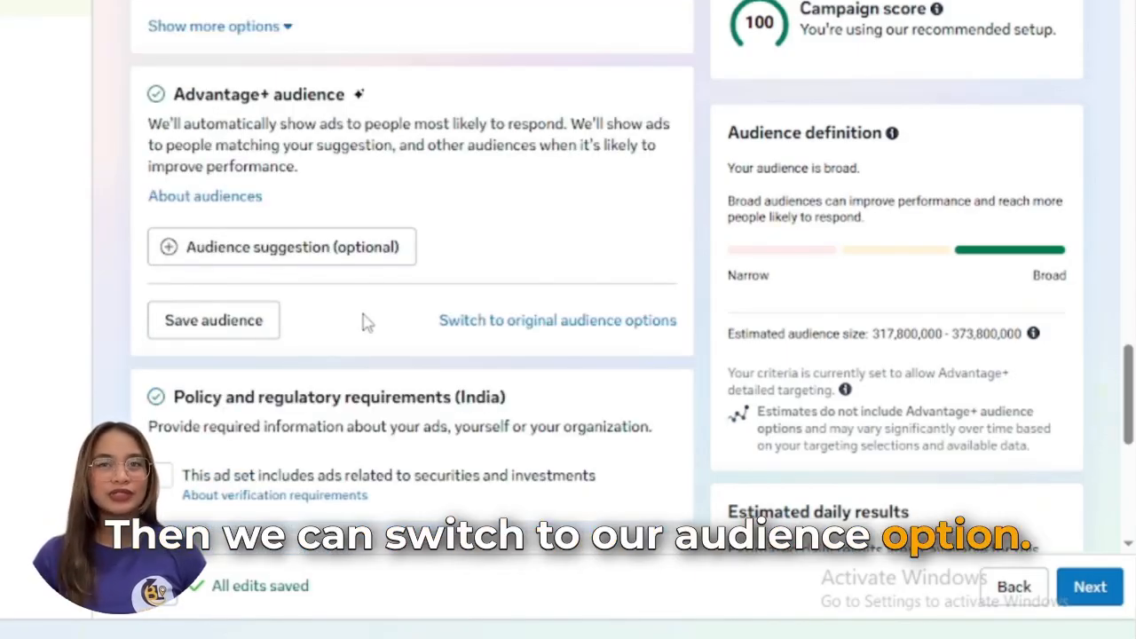
{"action": "left_click", "coordinate": [257, 259]}
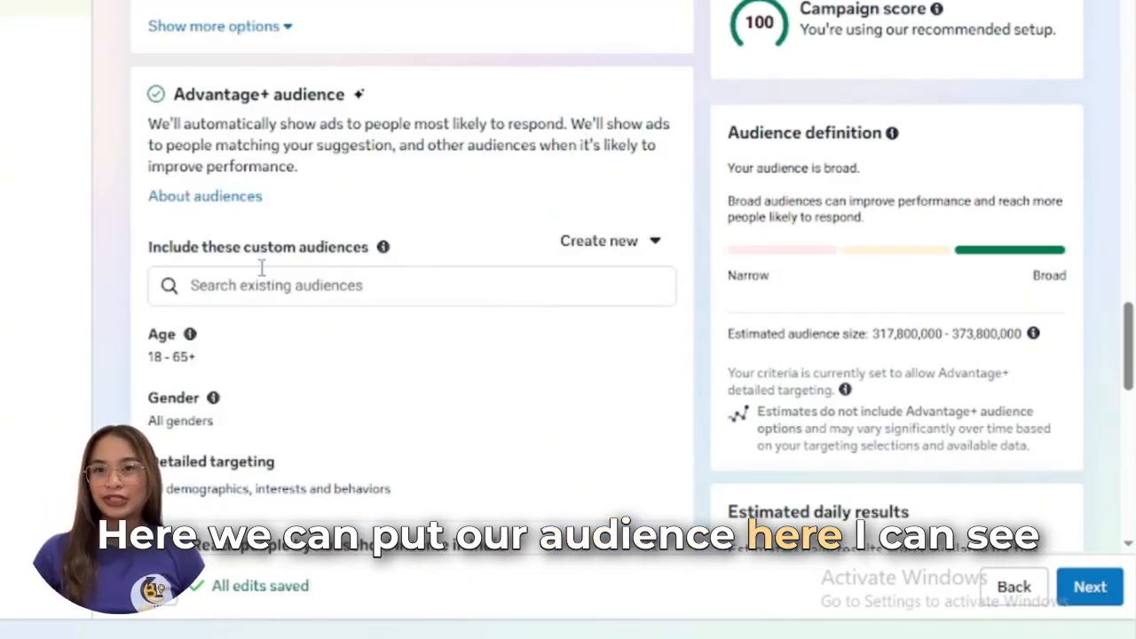
{"action": "scroll", "coordinate": [262, 268], "scroll_direction": "down", "scroll_amount": 2}
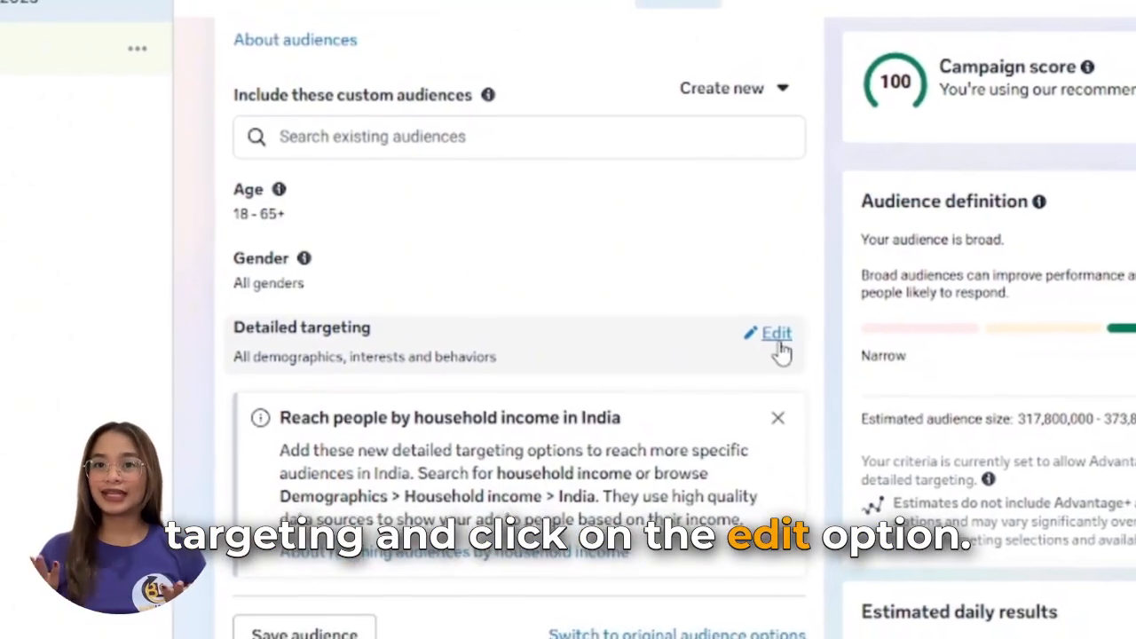
{"action": "left_click", "coordinate": [777, 343]}
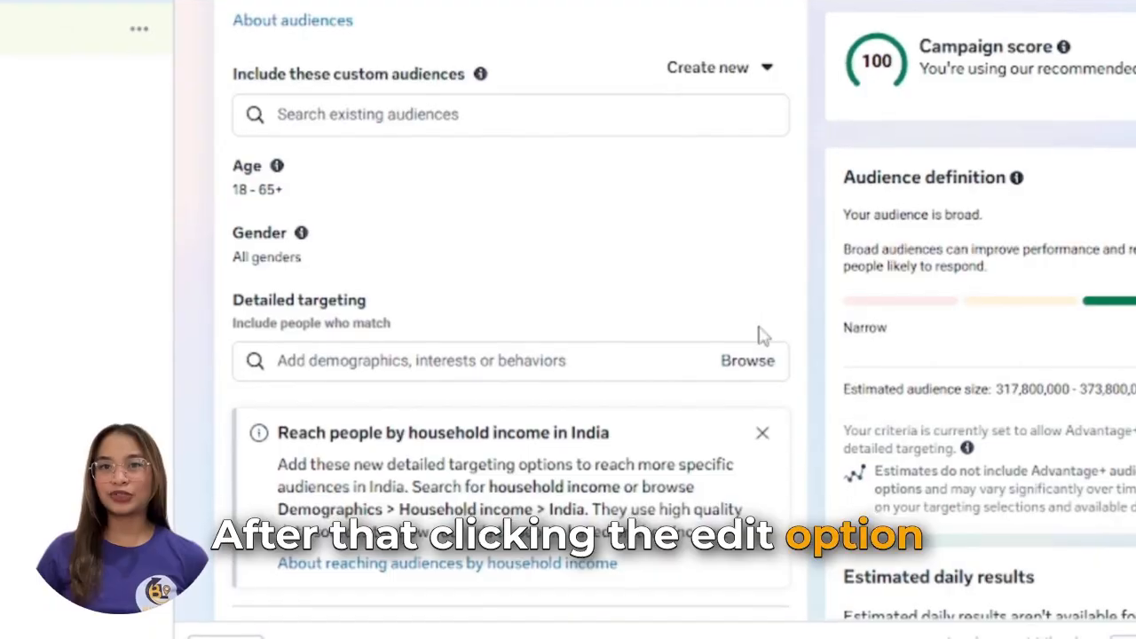
{"action": "left_click", "coordinate": [760, 365]}
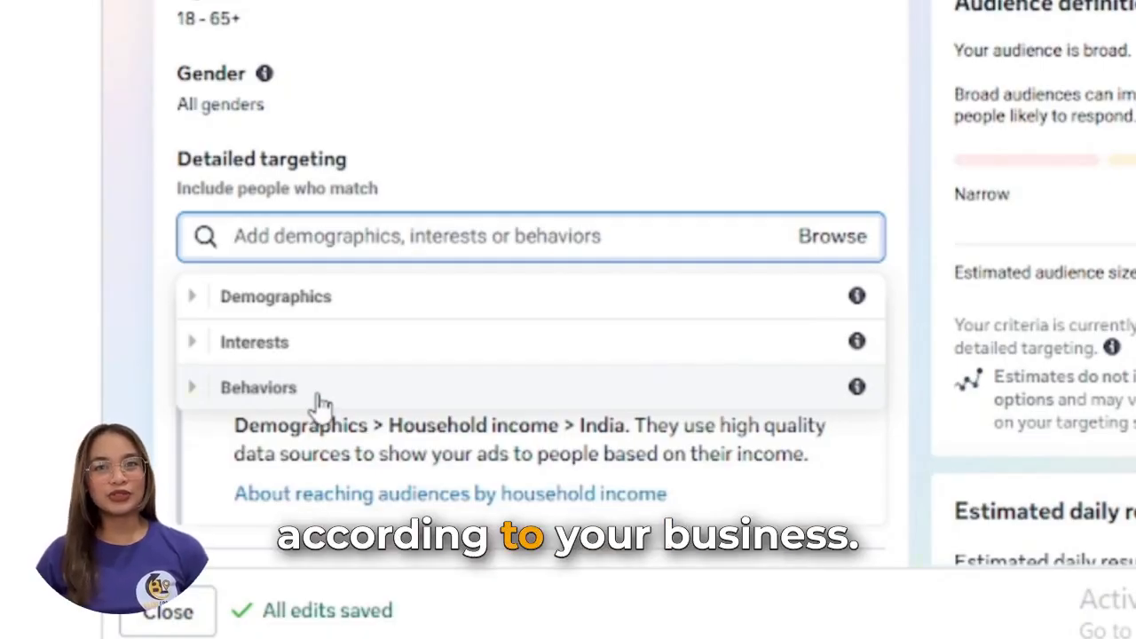
- Go past the ad set's placements and continue to the ad settings
{"action": "scroll", "coordinate": [410, 497], "scroll_direction": "down", "scroll_amount": 3}
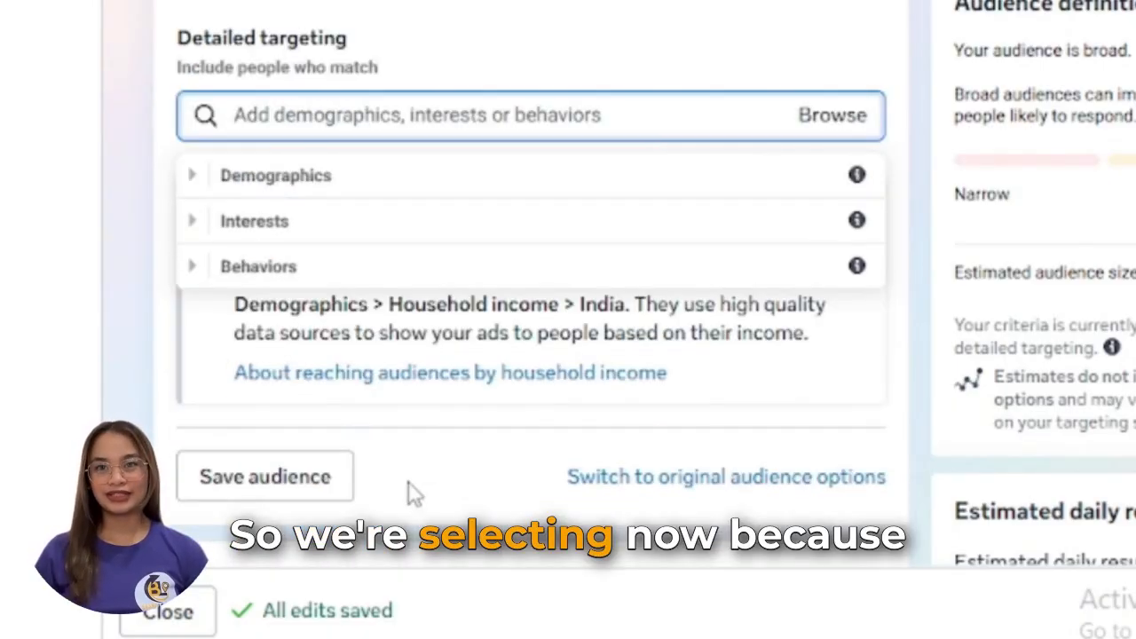
{"action": "scroll", "coordinate": [400, 470], "scroll_direction": "down", "scroll_amount": 5}
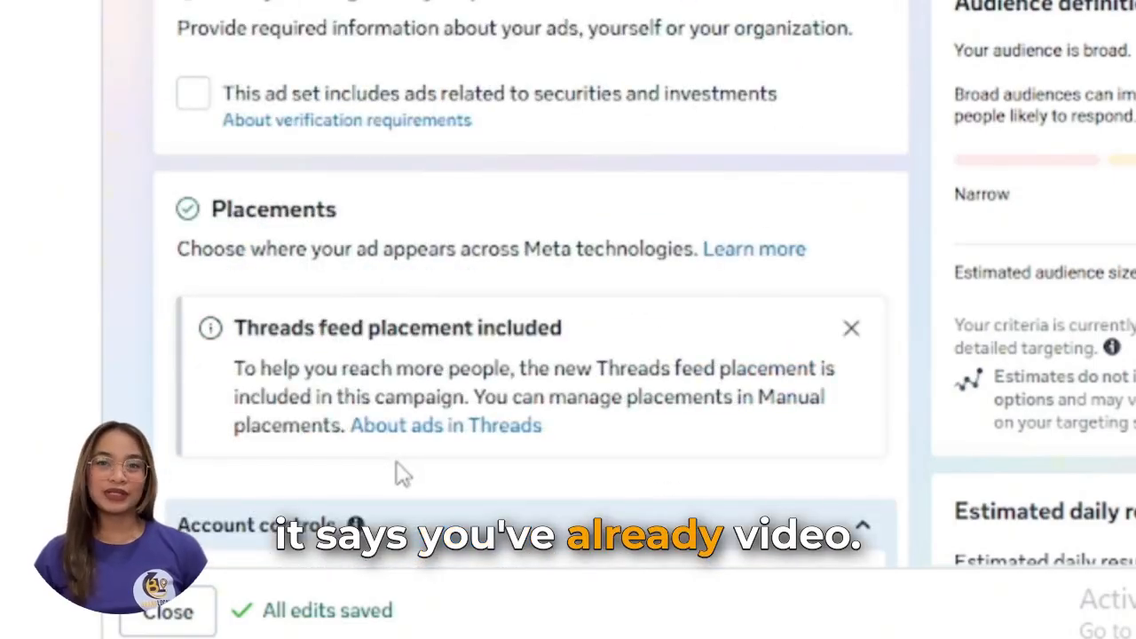
{"action": "scroll", "coordinate": [398, 469], "scroll_direction": "down", "scroll_amount": 4}
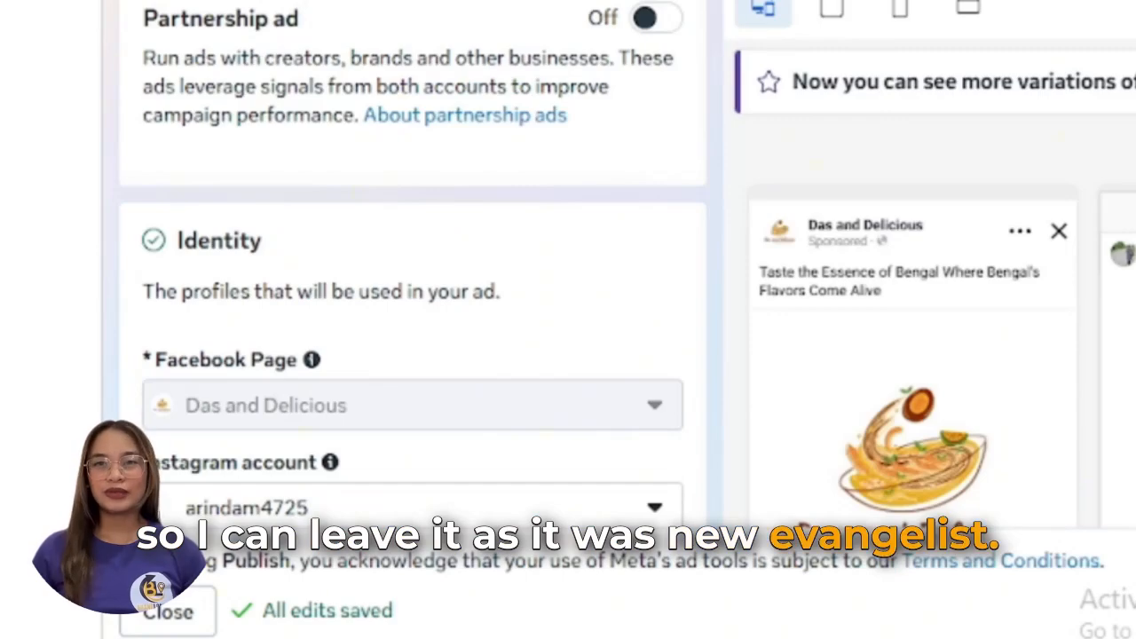
- Review the ad's identity profiles, creative format choices and destination options
{"action": "scroll", "coordinate": [413, 355], "scroll_direction": "down", "scroll_amount": 1}
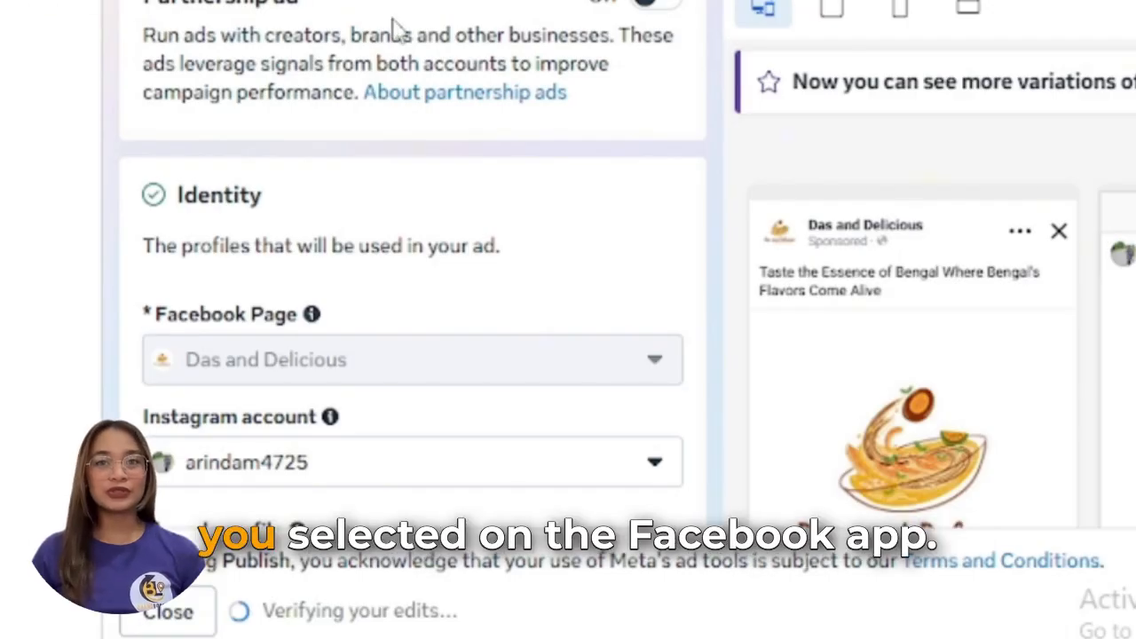
{"action": "scroll", "coordinate": [385, 381], "scroll_direction": "down", "scroll_amount": 3}
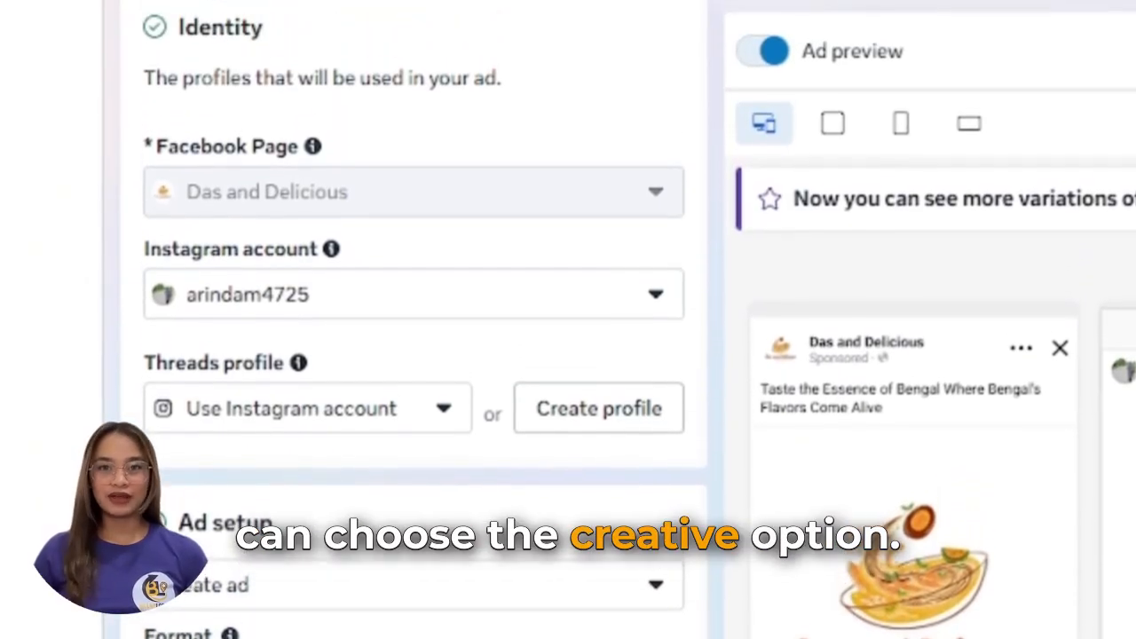
{"action": "scroll", "coordinate": [360, 336], "scroll_direction": "down", "scroll_amount": 6}
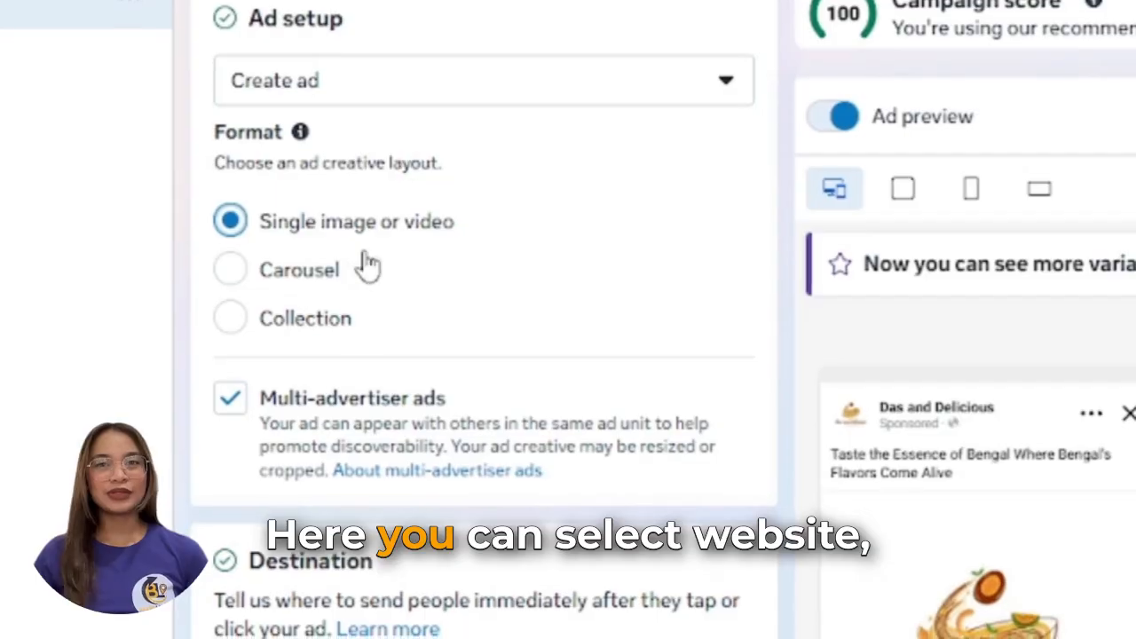
{"action": "scroll", "coordinate": [426, 253], "scroll_direction": "down", "scroll_amount": 5}
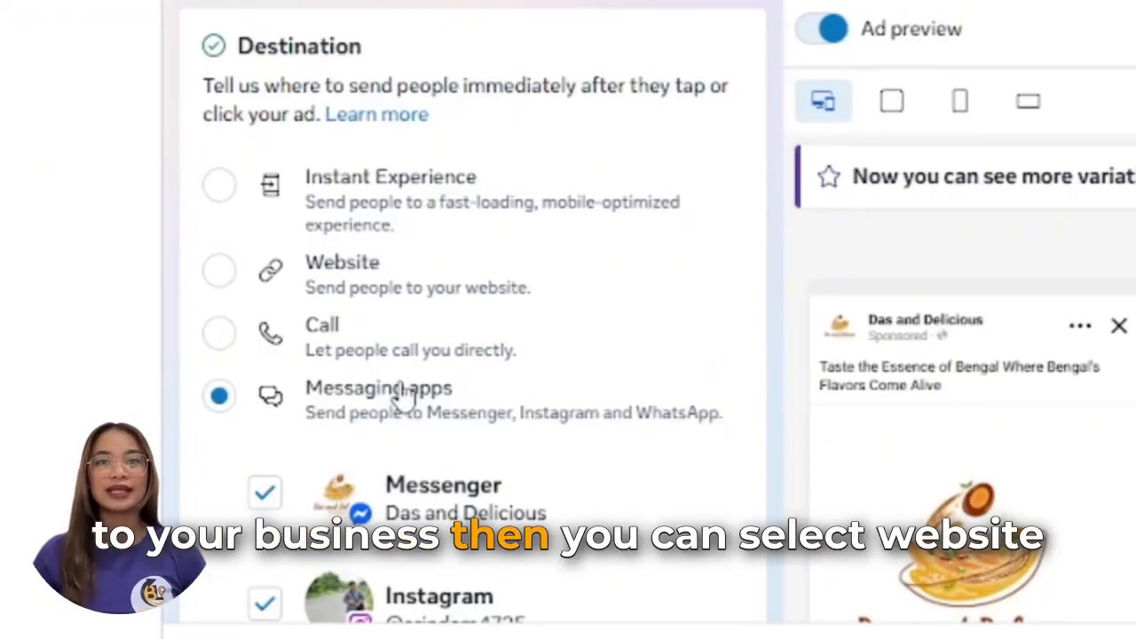
- Send people to a website as the ad's destination and remove the existing logo media from the ad creative
{"action": "left_click", "coordinate": [221, 273]}
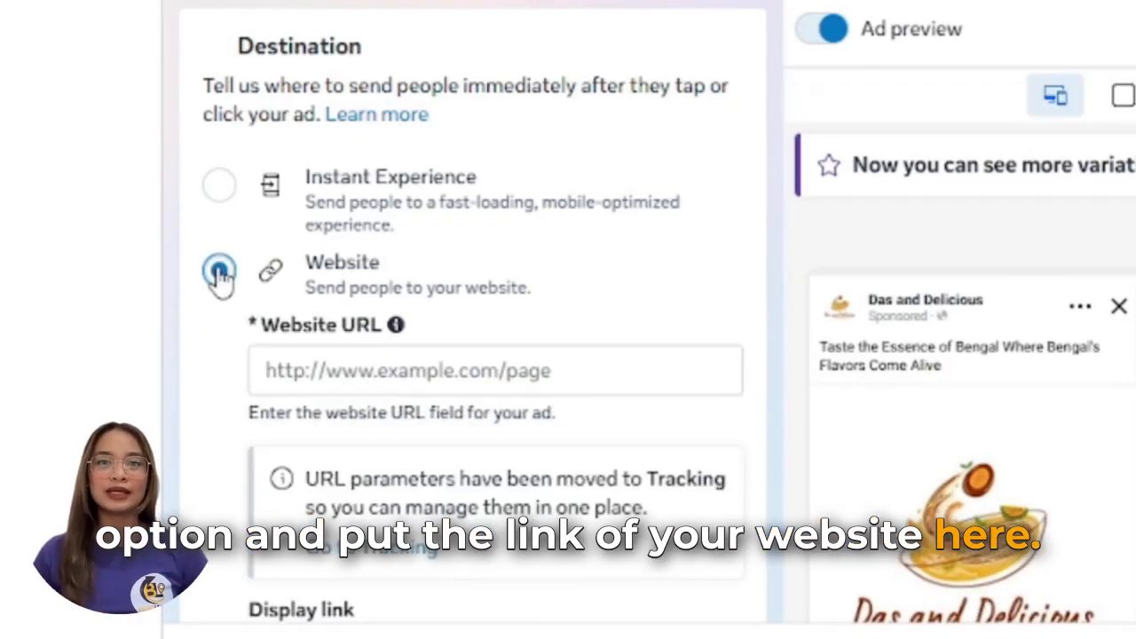
{"action": "scroll", "coordinate": [465, 413], "scroll_direction": "down", "scroll_amount": 5}
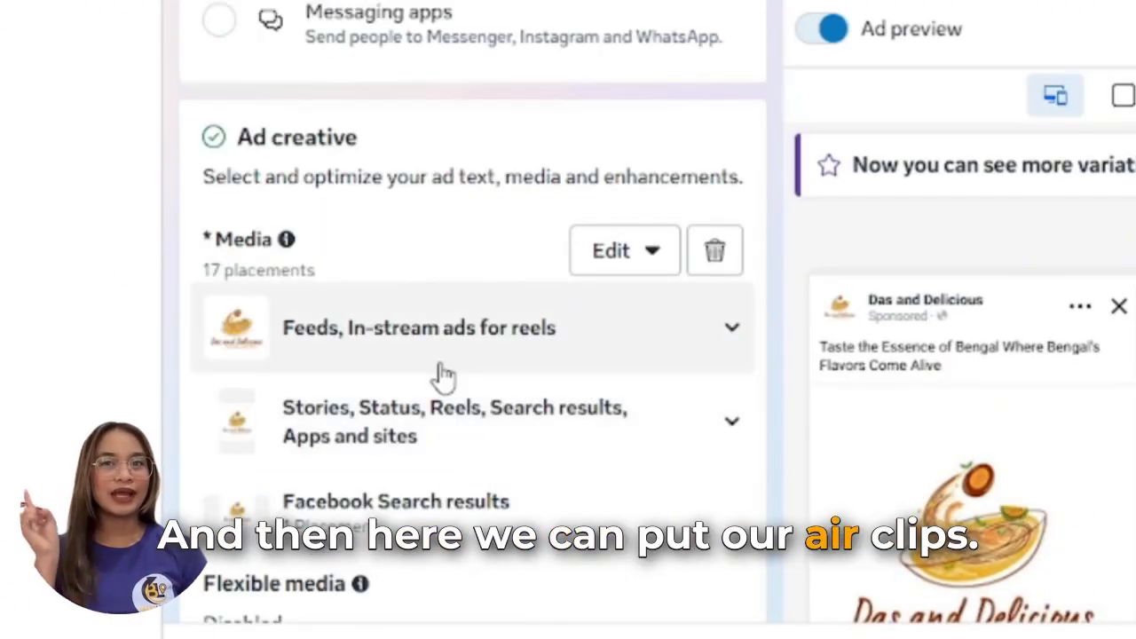
{"action": "mouse_move", "coordinate": [444, 373]}
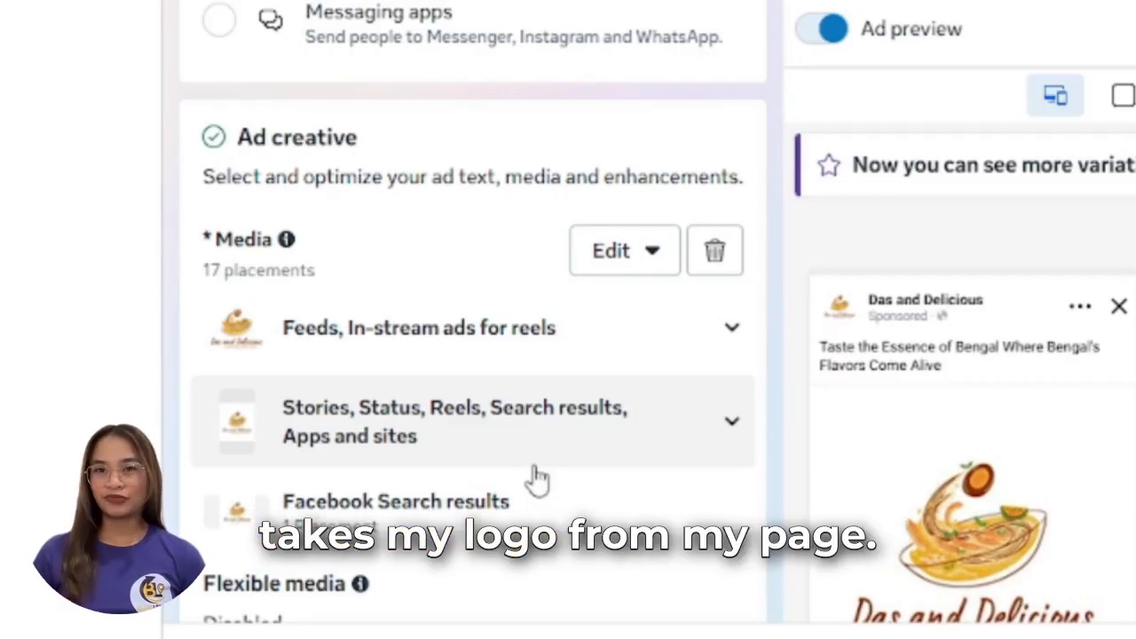
{"action": "left_click", "coordinate": [631, 255]}
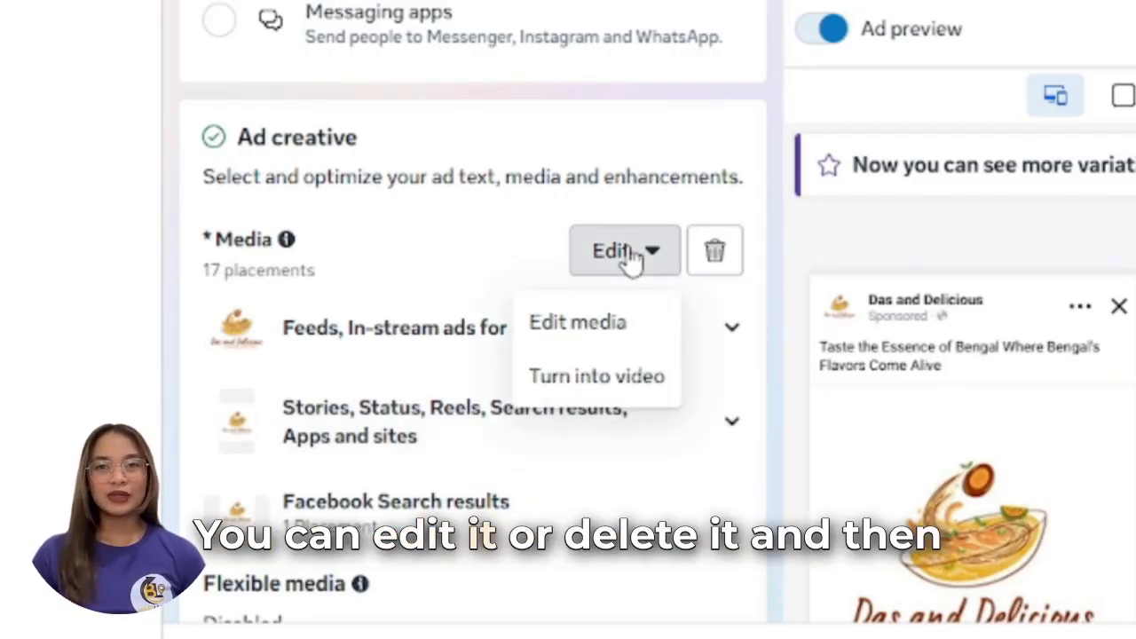
{"action": "left_click", "coordinate": [714, 251]}
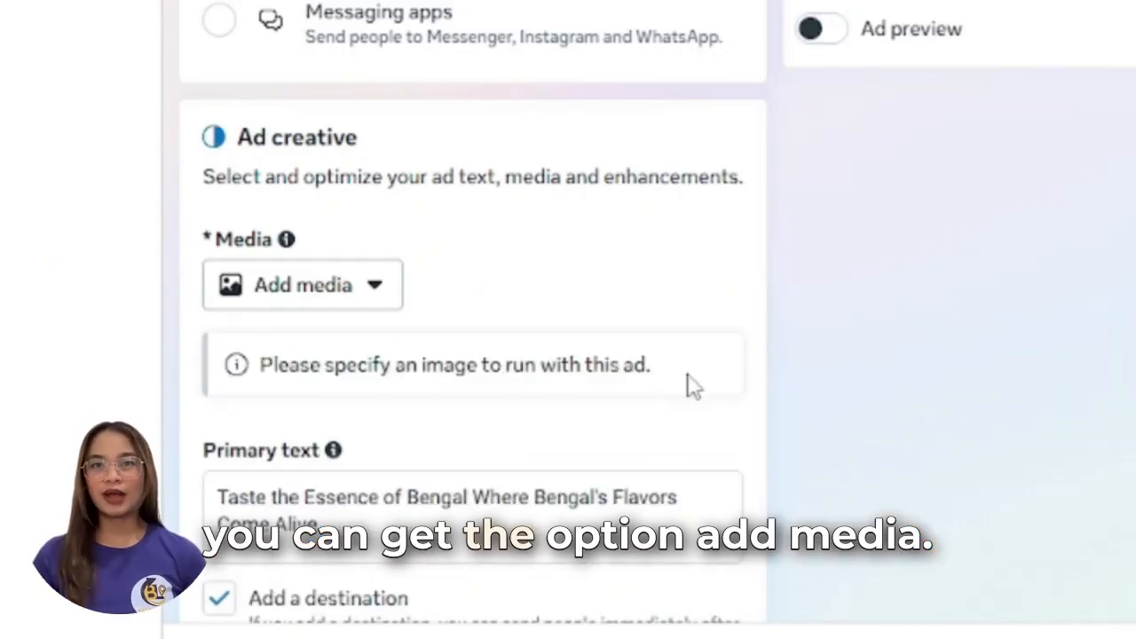
- Add the 1080 × 1920 real estate video from the account videos as the ad's media and continue to the crop settings
{"action": "left_click", "coordinate": [310, 302]}
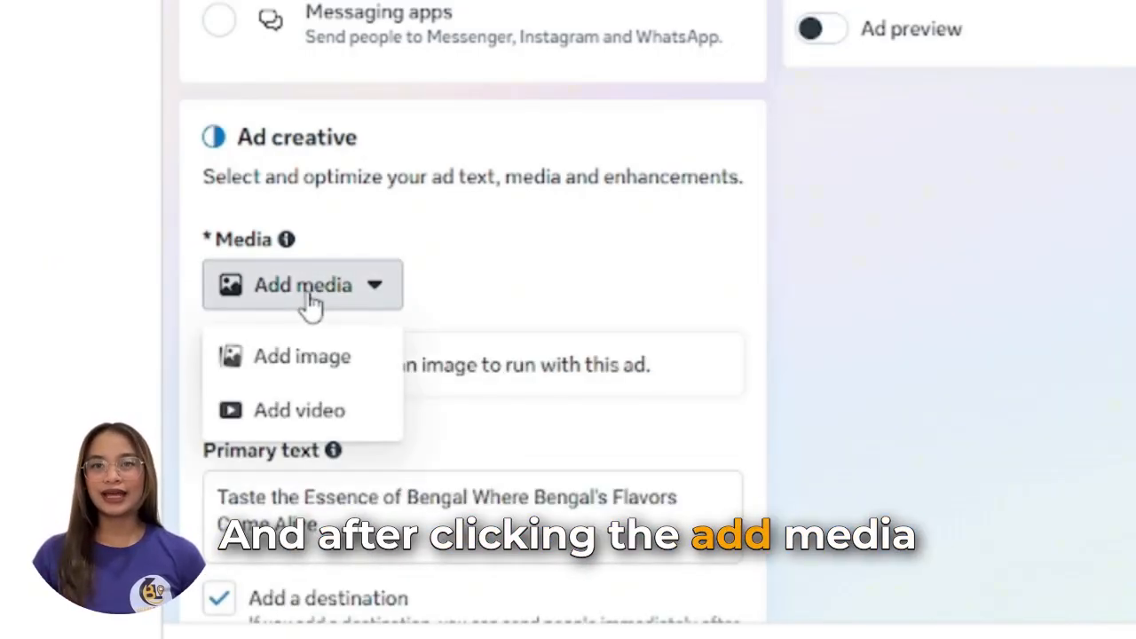
{"action": "left_click", "coordinate": [351, 428]}
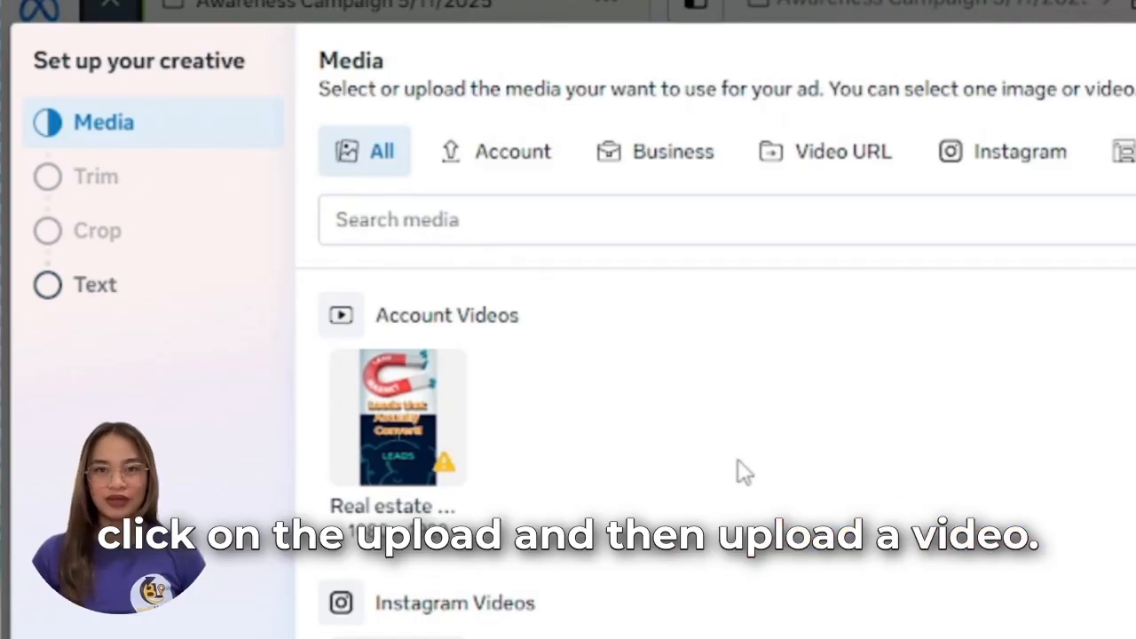
{"action": "left_click", "coordinate": [435, 435]}
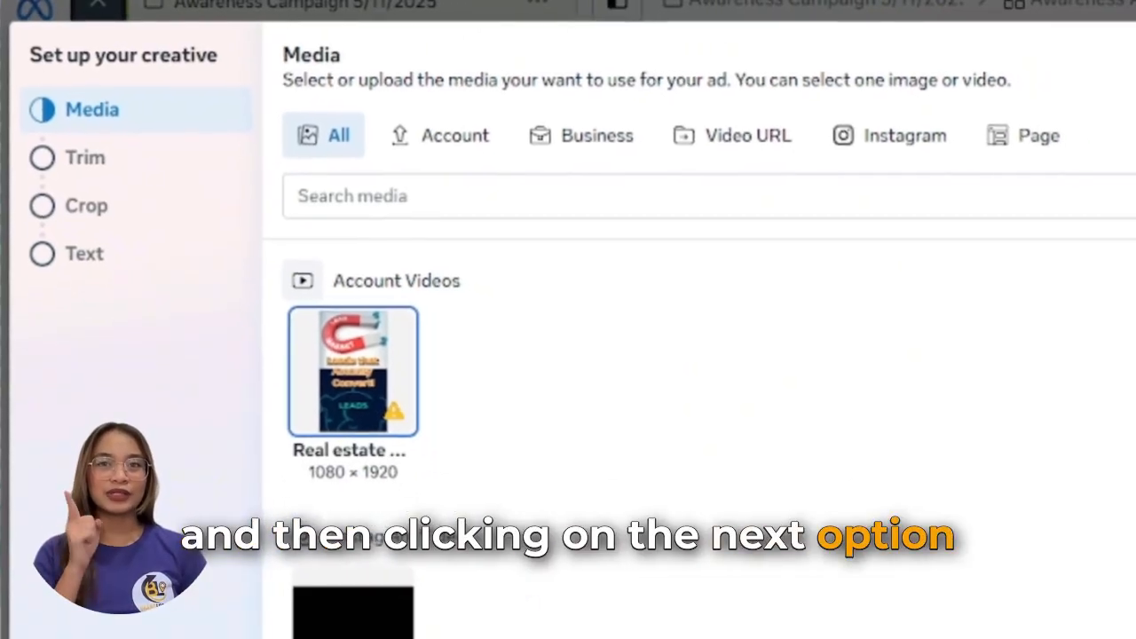
{"action": "left_click", "coordinate": [1127, 621]}
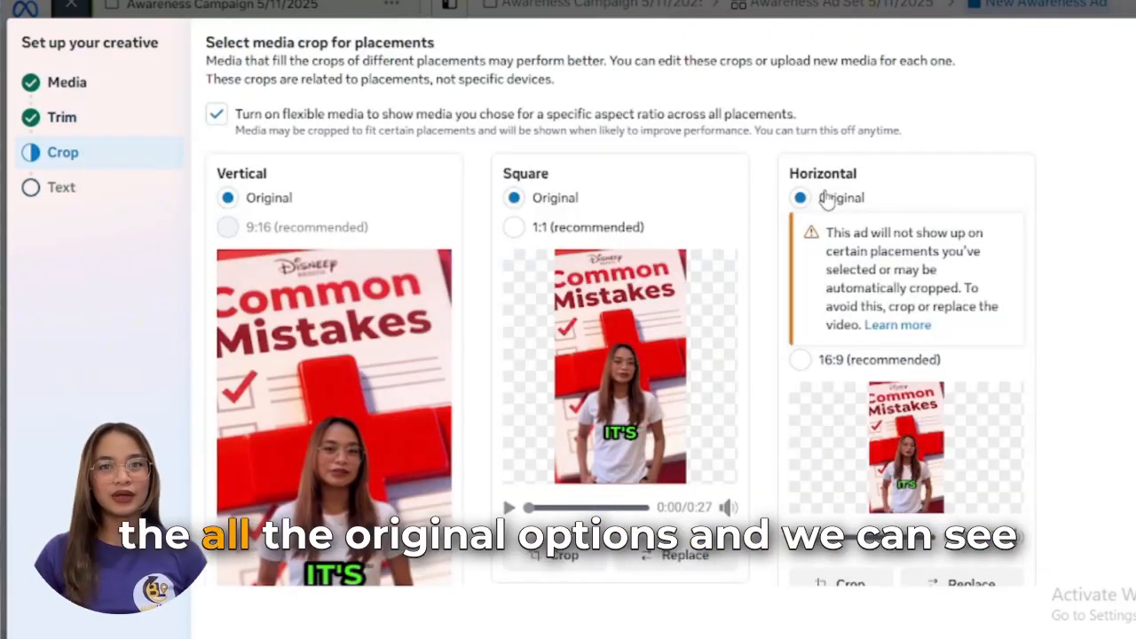
- Keep the original crops for the vertical, square and horizontal placements and proceed to the ad's text settings
{"action": "scroll", "coordinate": [808, 482], "scroll_direction": "down", "scroll_amount": 3}
{"action": "scroll", "coordinate": [809, 491], "scroll_direction": "up", "scroll_amount": 2}
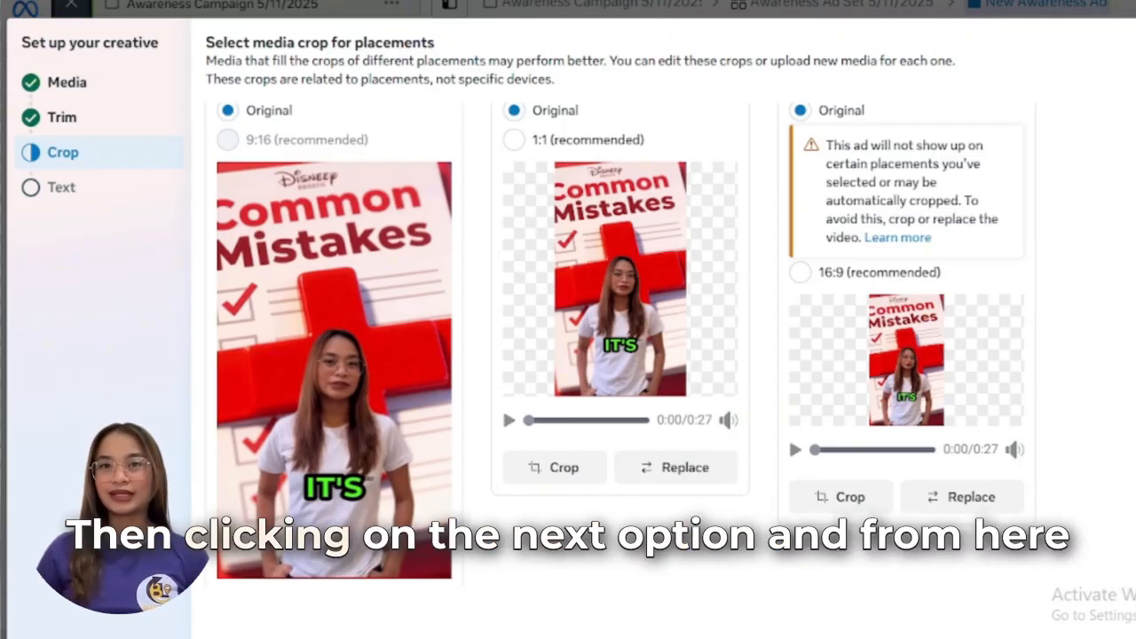
{"action": "left_click", "coordinate": [62, 187]}
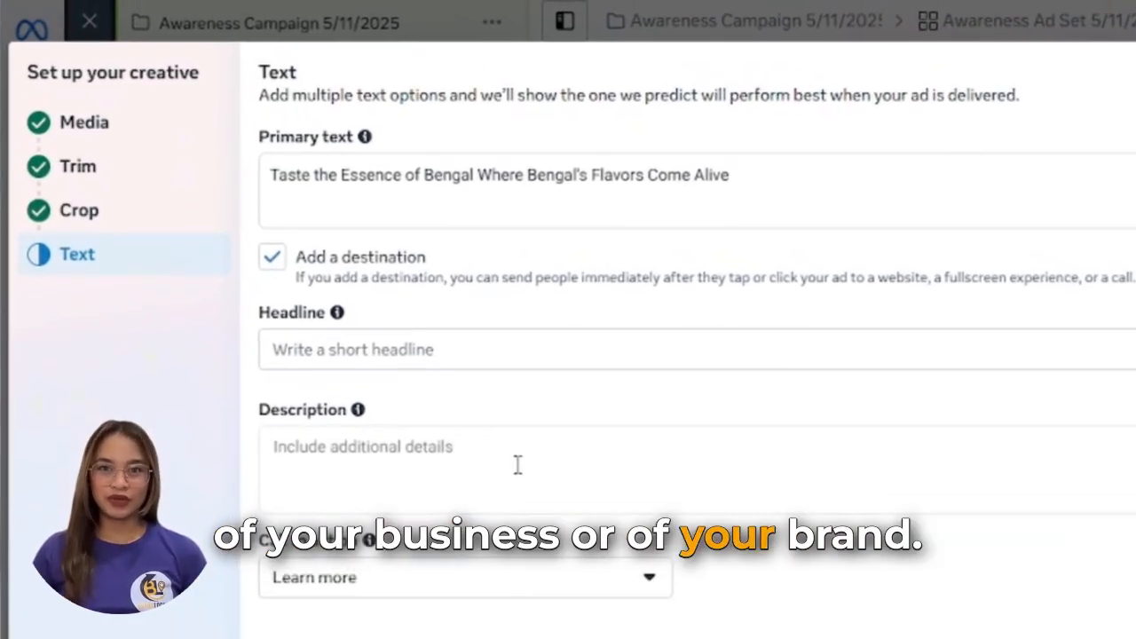
- Keep Learn more as the ad's call to action and finish the creative setup
{"action": "left_click", "coordinate": [651, 587]}
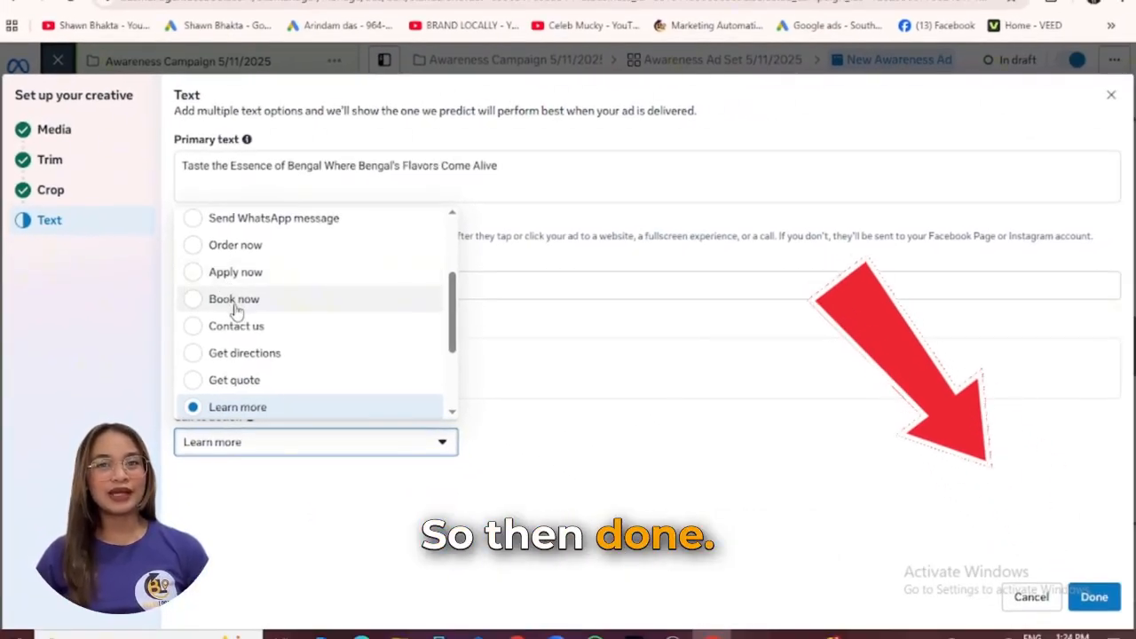
{"action": "left_click", "coordinate": [278, 404]}
{"action": "left_click", "coordinate": [1097, 600]}
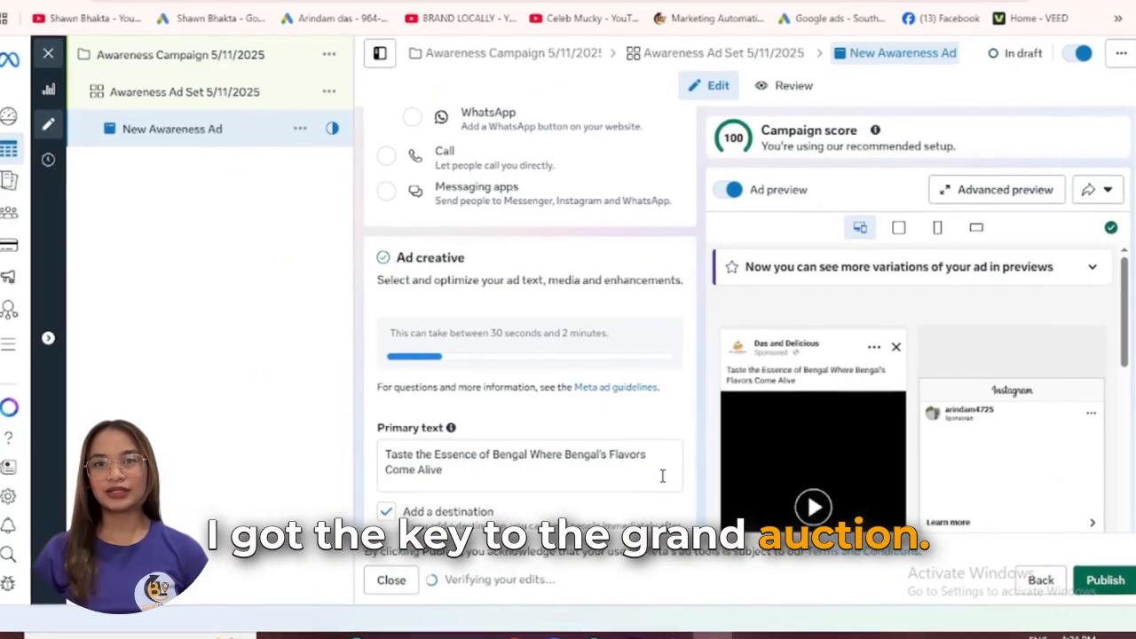
- Check the ad creative's text fields and submit the awareness ad for publishing
{"action": "scroll", "coordinate": [547, 346], "scroll_direction": "down", "scroll_amount": 2}
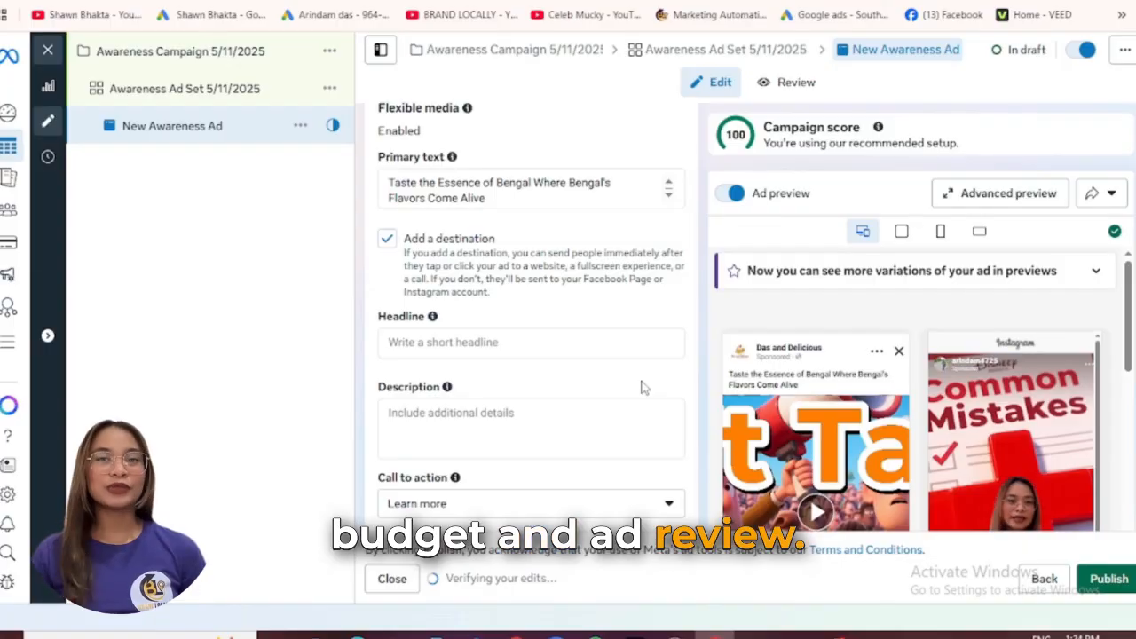
{"action": "scroll", "coordinate": [642, 386], "scroll_direction": "up", "scroll_amount": 1}
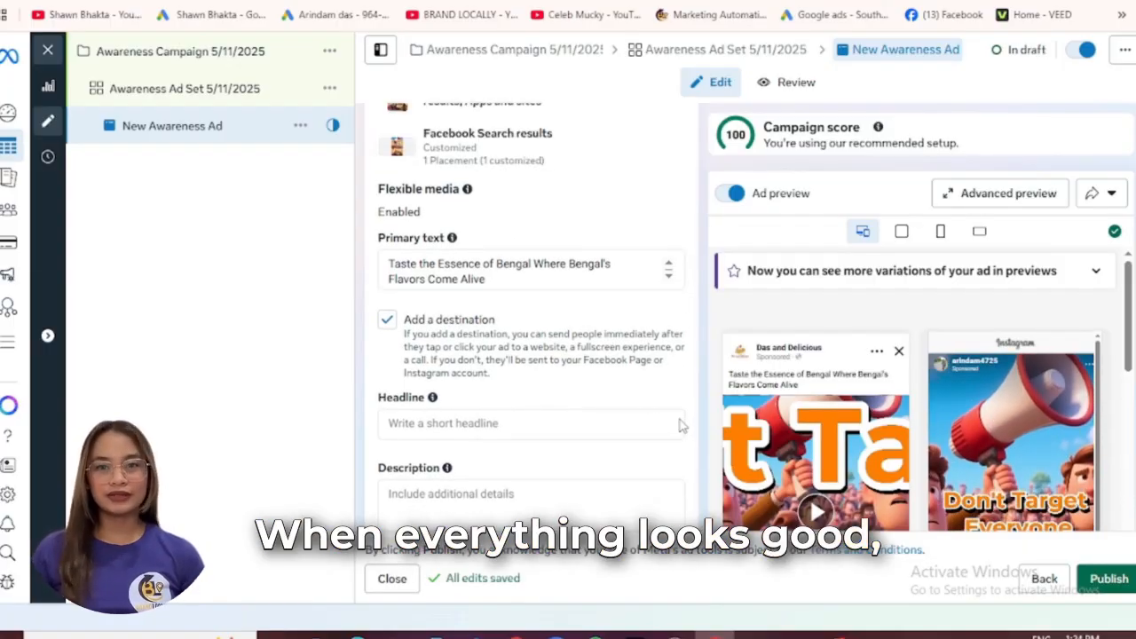
{"action": "left_click", "coordinate": [1109, 579]}
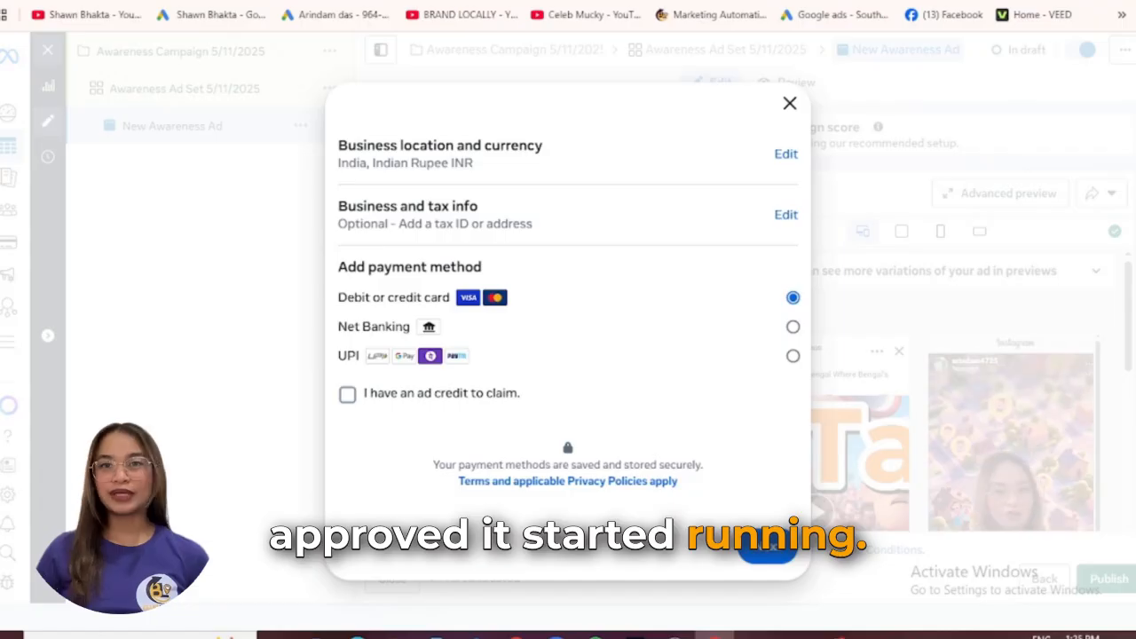